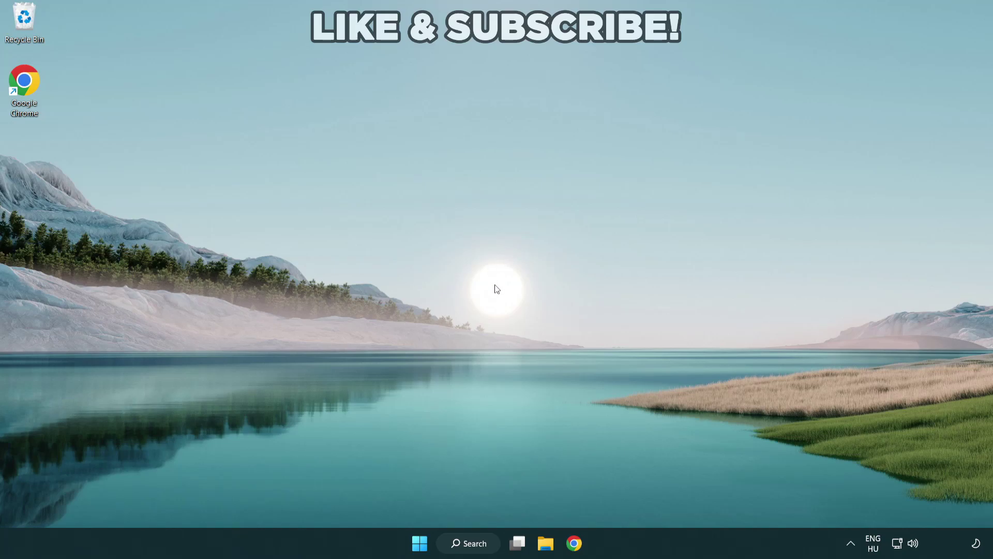
# Search Windows for 'device manager' and open the Device Manager best match
pyautogui.click(471, 544)
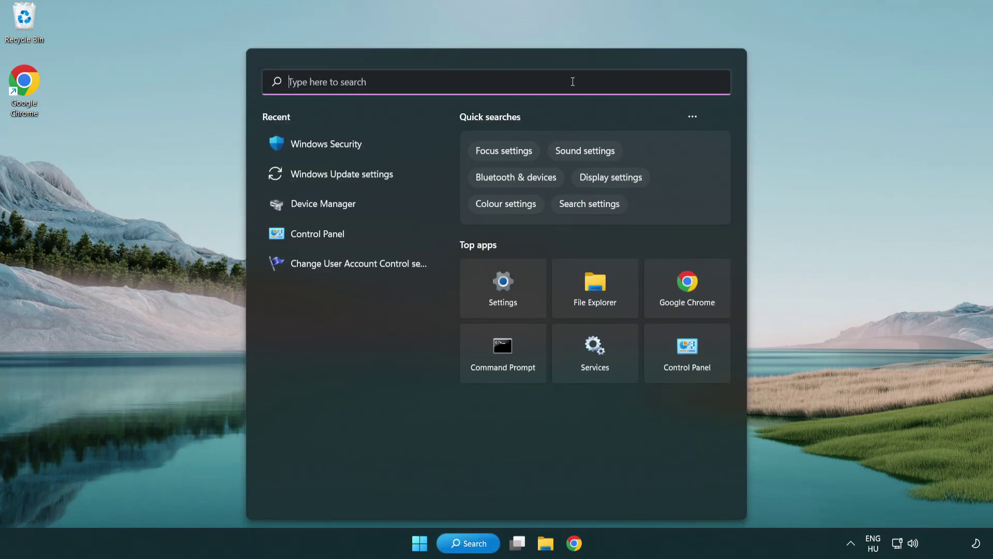
pyautogui.write('devic')
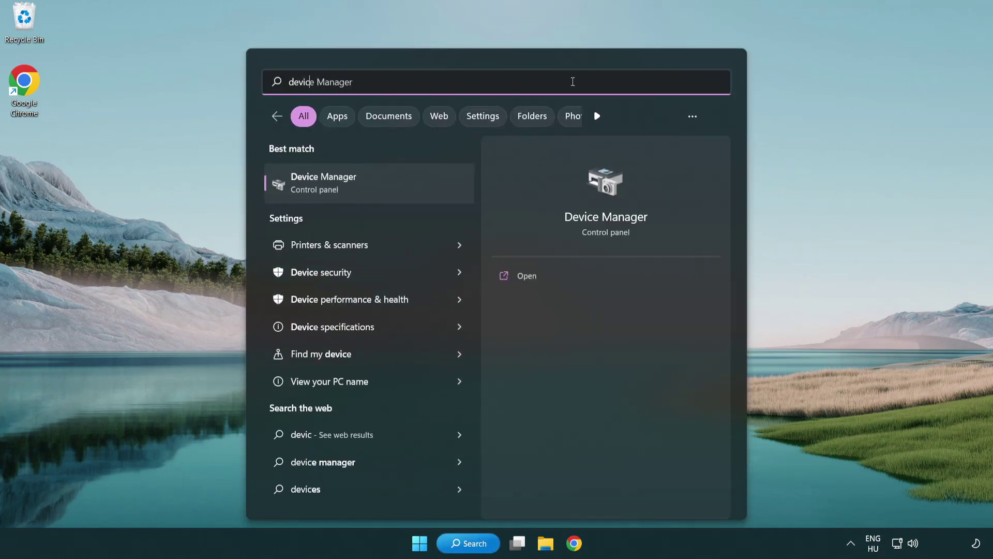
pyautogui.write('e manager')
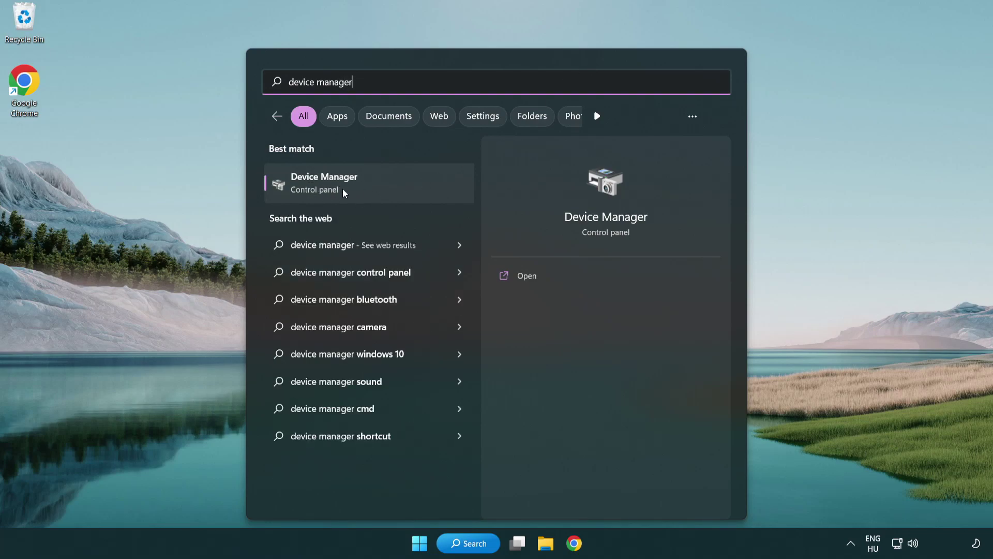
pyautogui.click(397, 188)
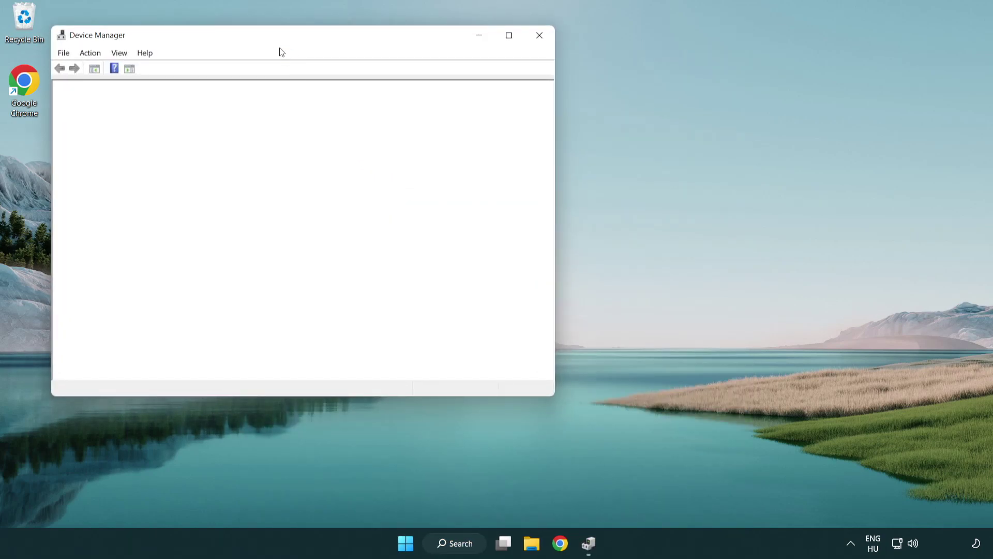
# Run an automatic driver search for the VMware SVGA 3D display adapter, confirming the best driver is installed
pyautogui.moveTo(271, 40); pyautogui.dragTo(437, 100)
pyautogui.click(275, 206)
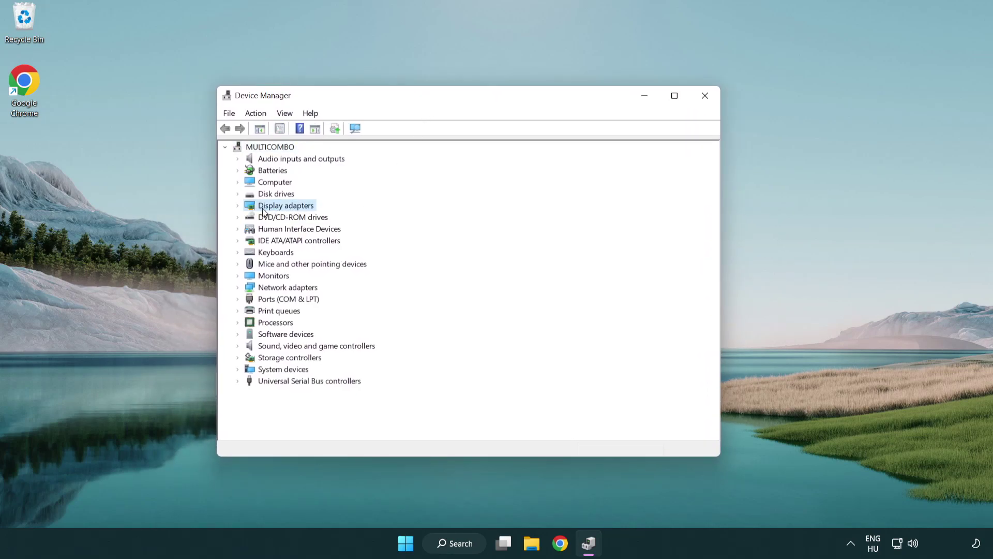
pyautogui.click(237, 205)
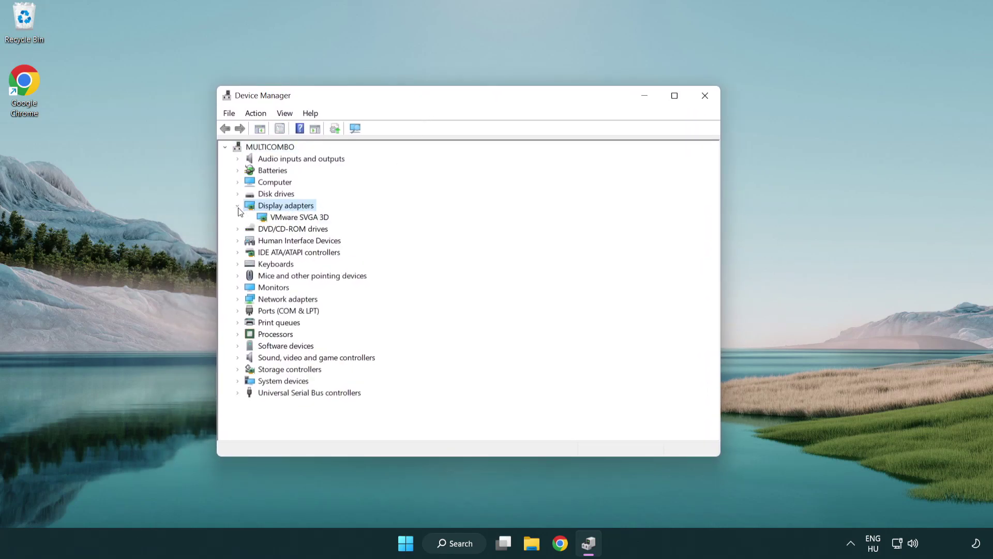
pyautogui.click(293, 219)
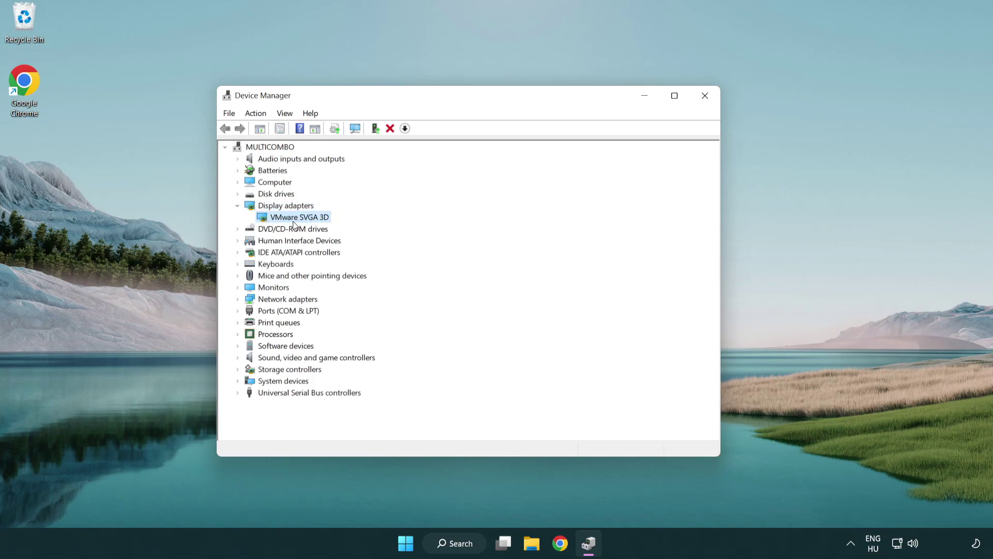
pyautogui.rightClick(296, 221)
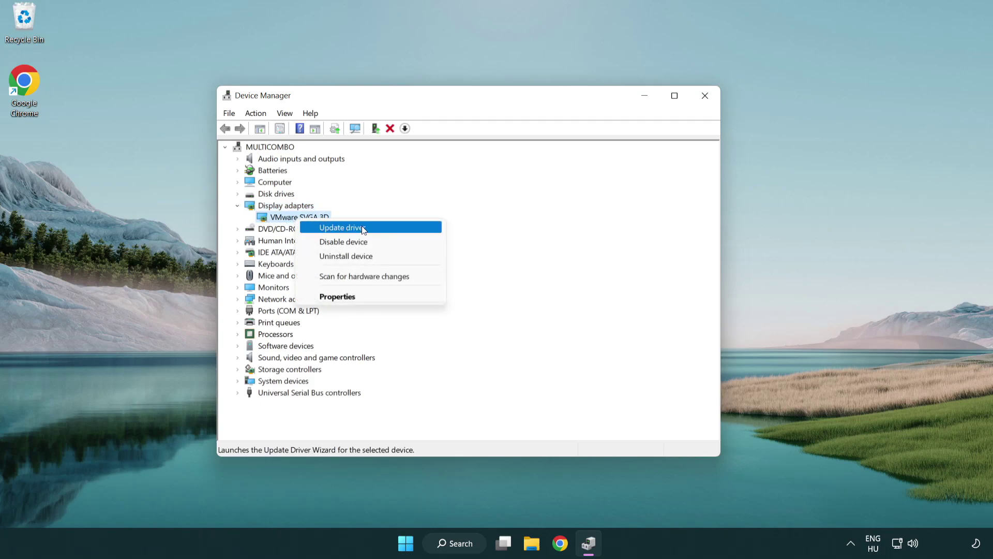
pyautogui.click(393, 229)
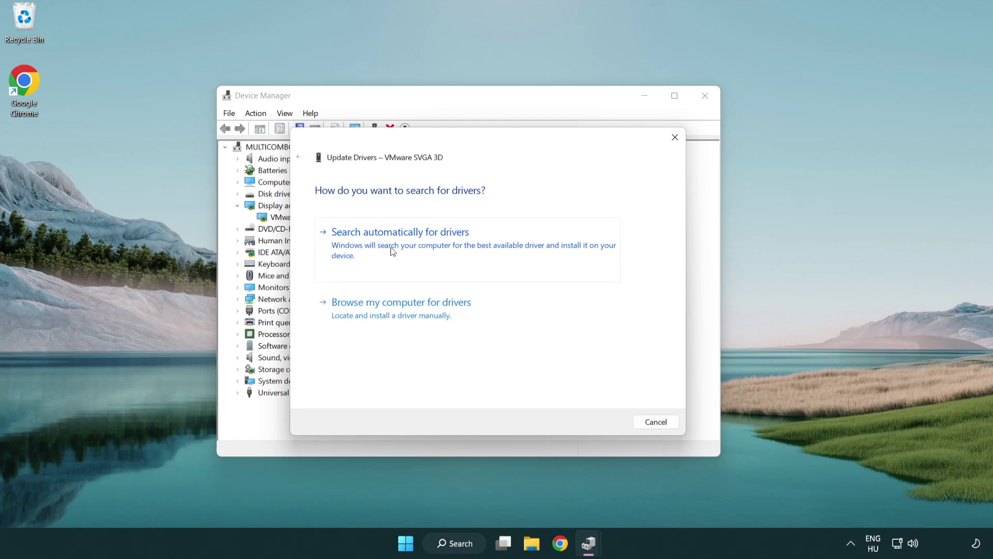
pyautogui.click(436, 241)
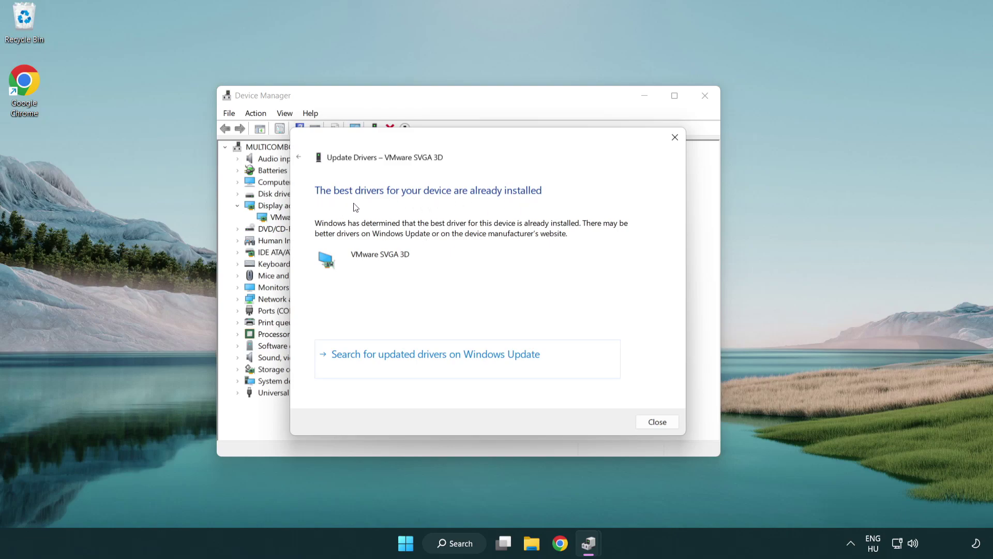
pyautogui.click(658, 423)
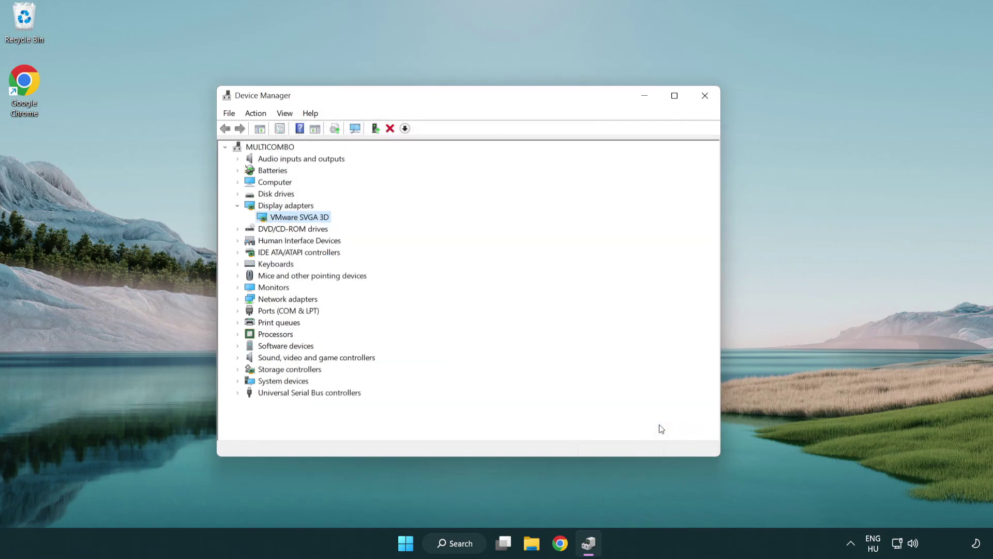
# Close Device Manager and open Windows Update settings by searching 'update'
pyautogui.click(705, 96)
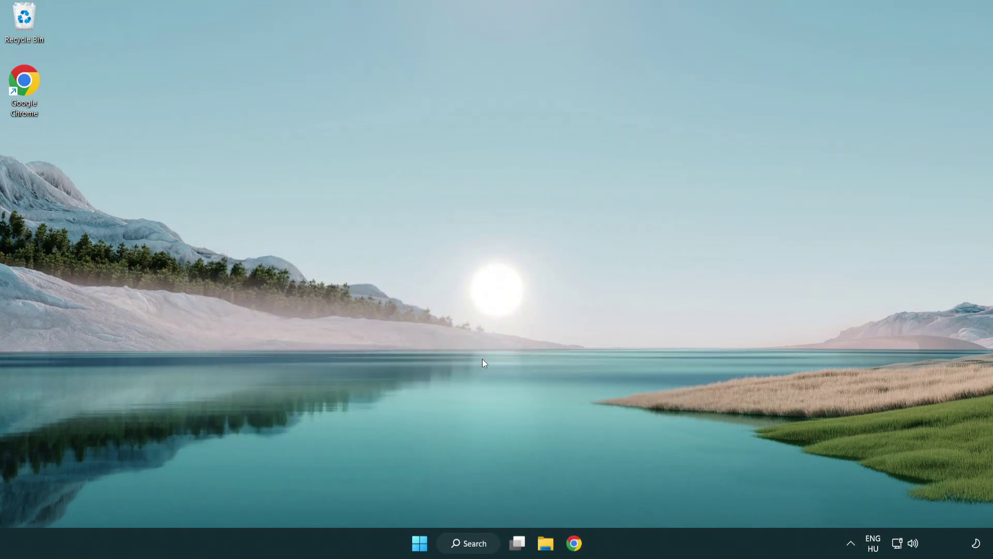
pyautogui.click(479, 543)
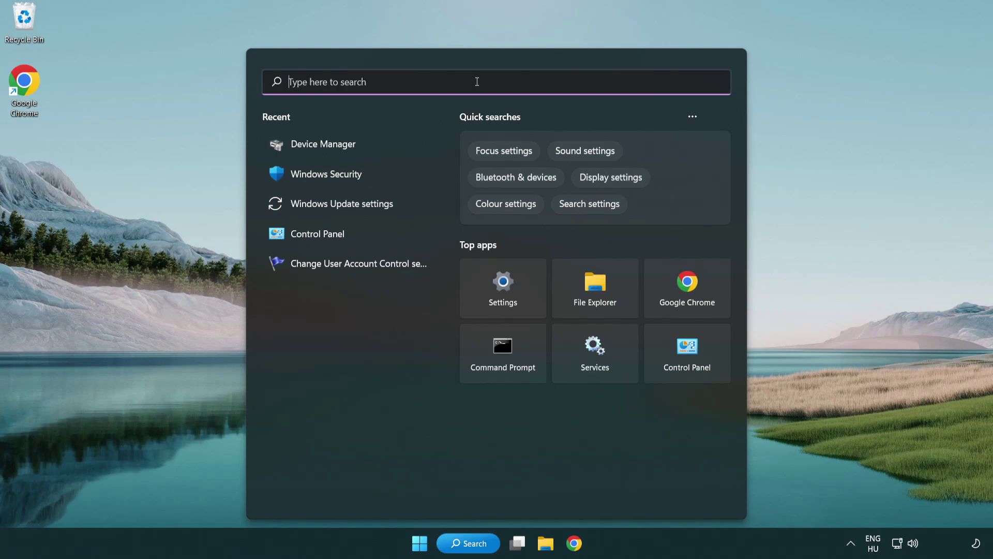
pyautogui.write('update')
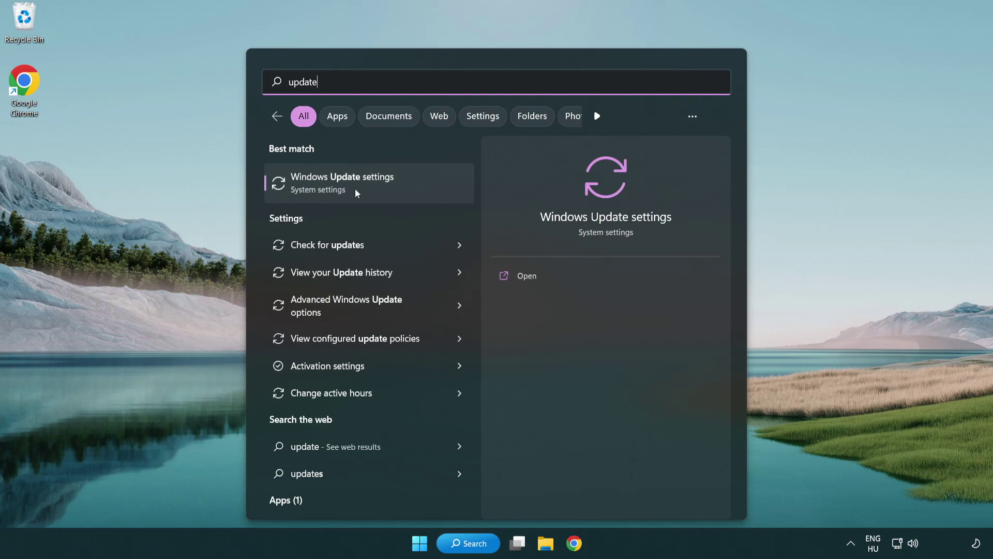
pyautogui.click(387, 189)
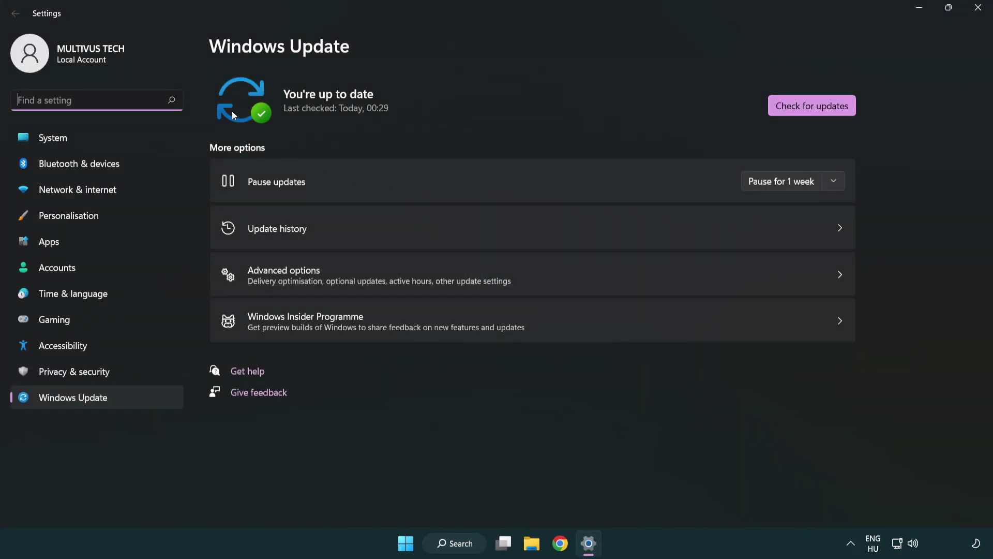
# Re-check for Windows updates, confirm the PC is up to date, then close Settings
pyautogui.click(833, 111)
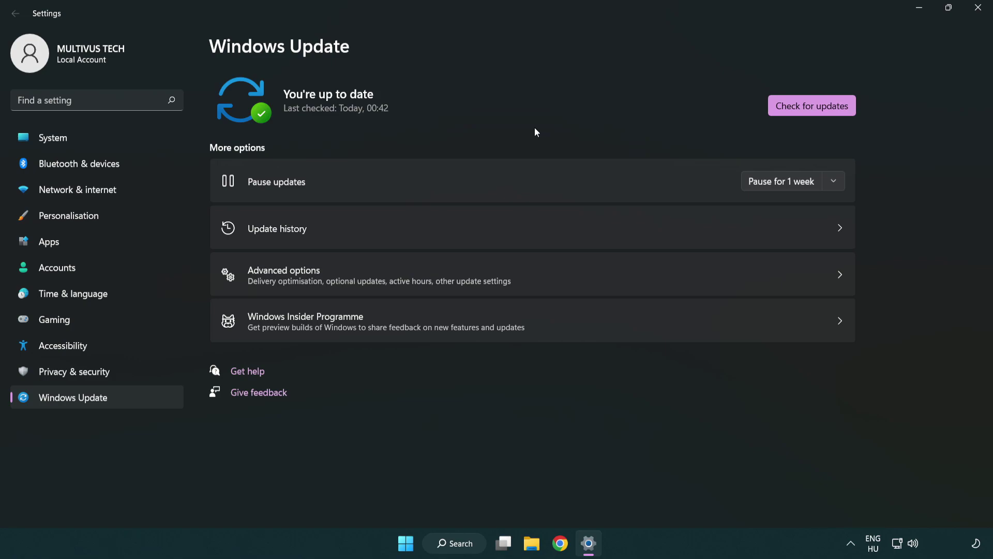
pyautogui.click(974, 16)
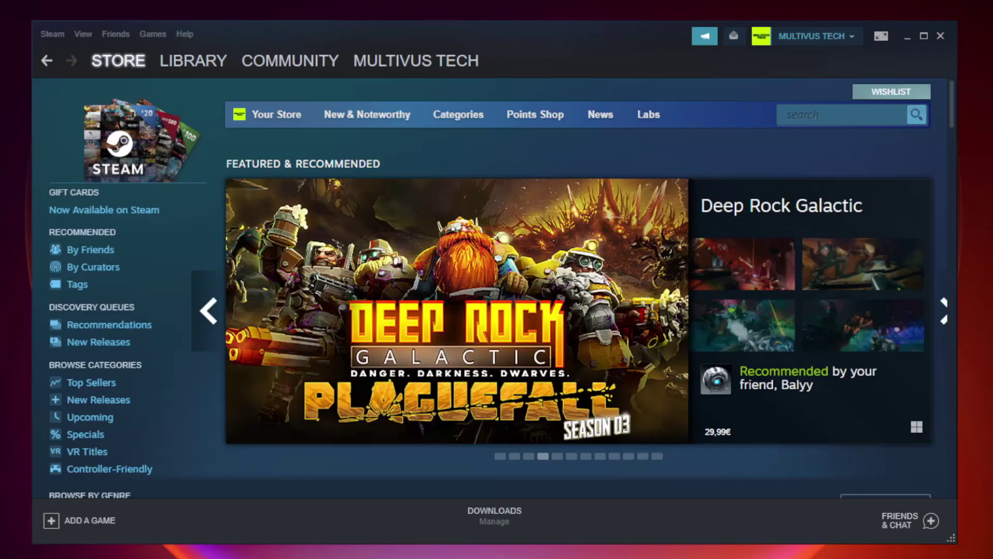
# Verify the game's local files from its Steam Library properties, validating all 9192 files
pyautogui.moveTo(187, 60)
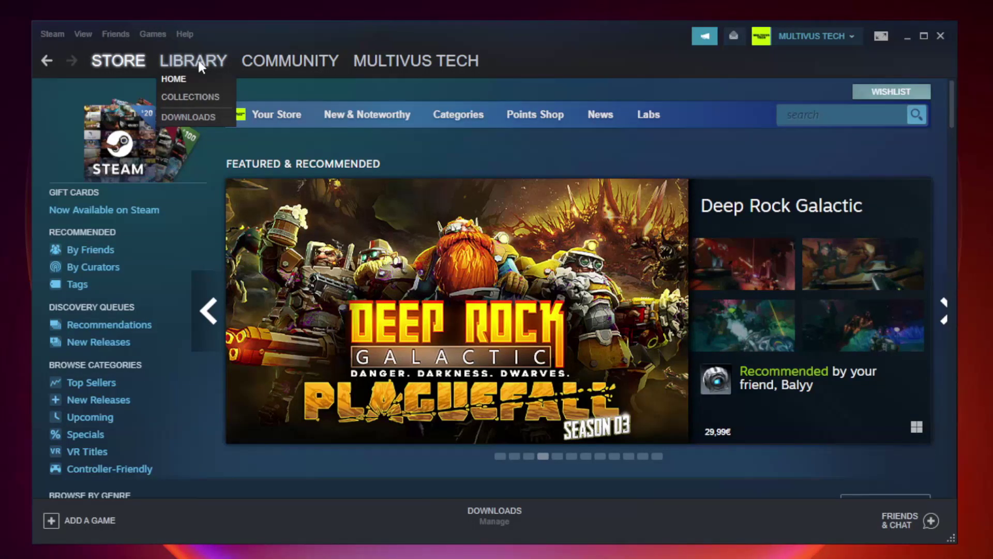
pyautogui.click(201, 65)
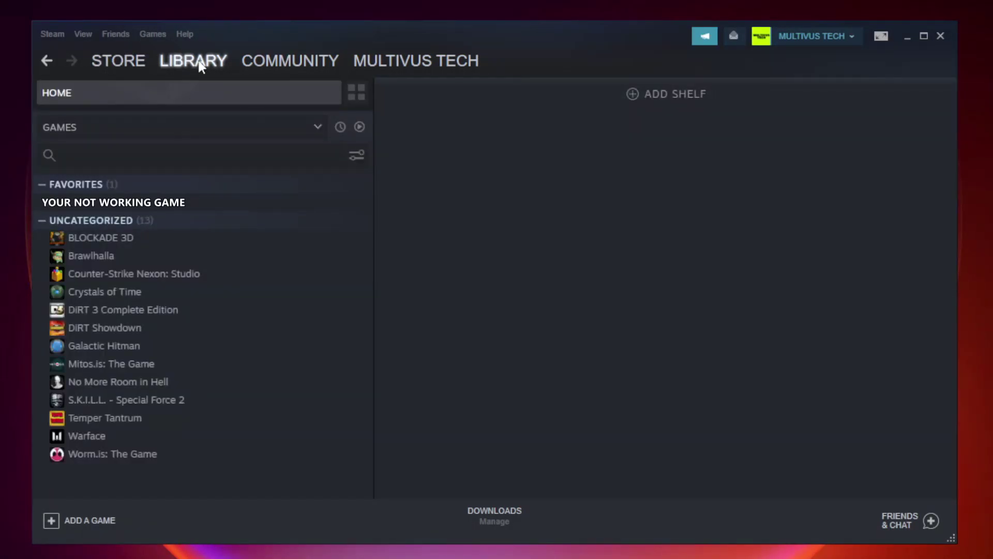
pyautogui.rightClick(215, 207)
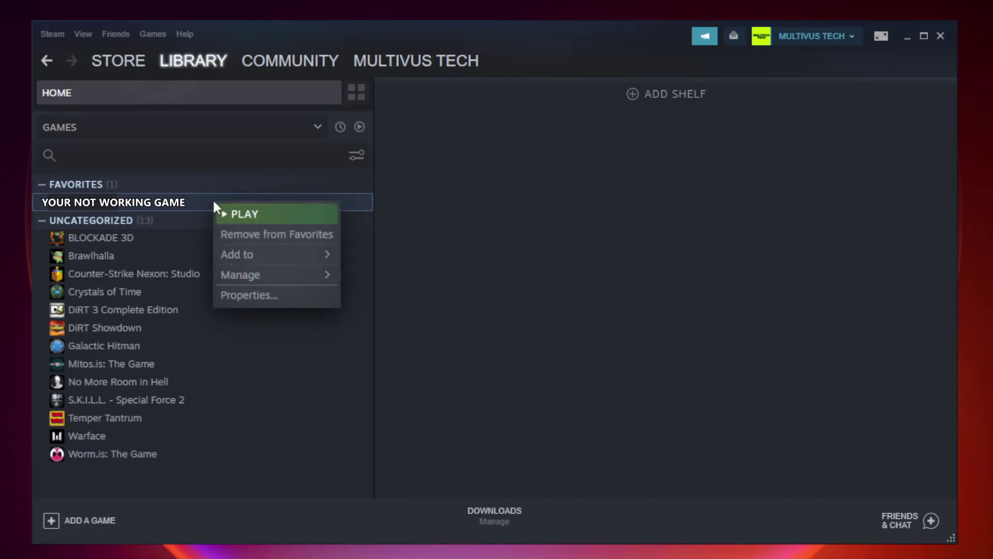
pyautogui.click(274, 294)
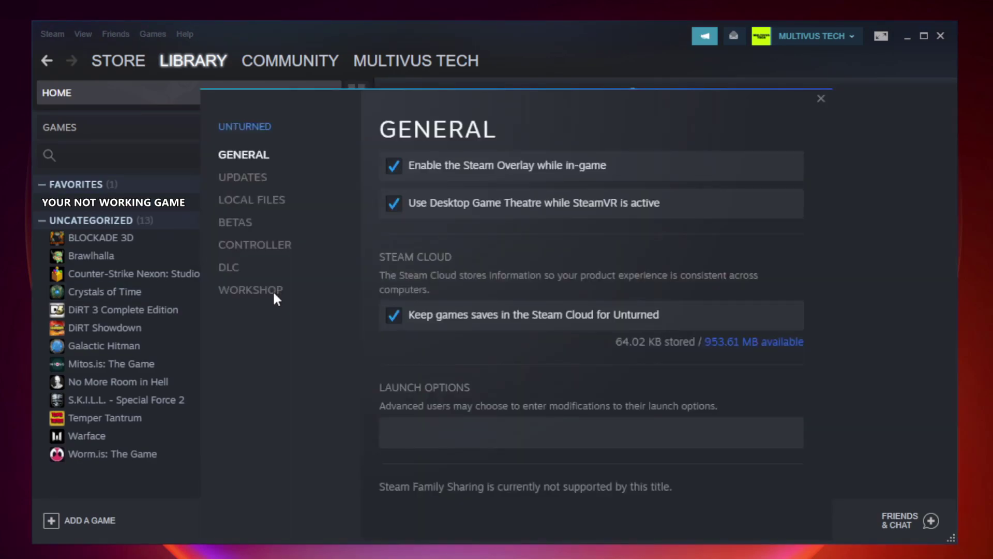
pyautogui.click(265, 207)
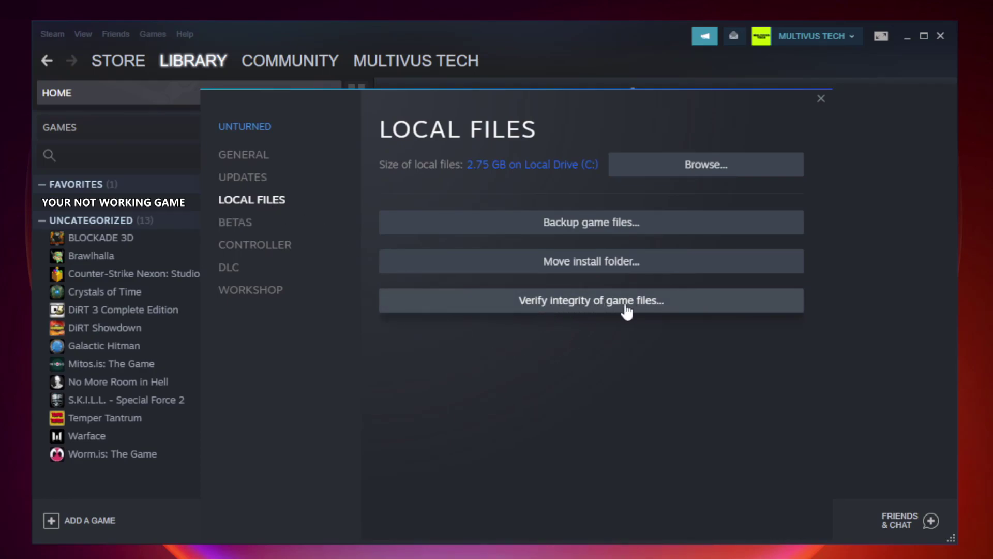
pyautogui.click(601, 309)
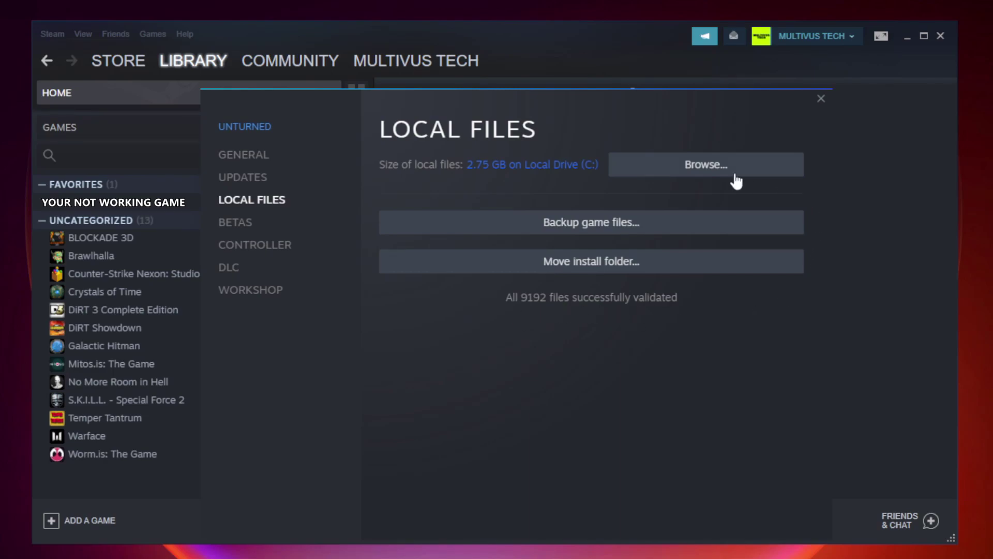
# In the game's install folder, select the YOUR NOT WORKING GAME shortcut and bring up its context menu
pyautogui.click(710, 177)
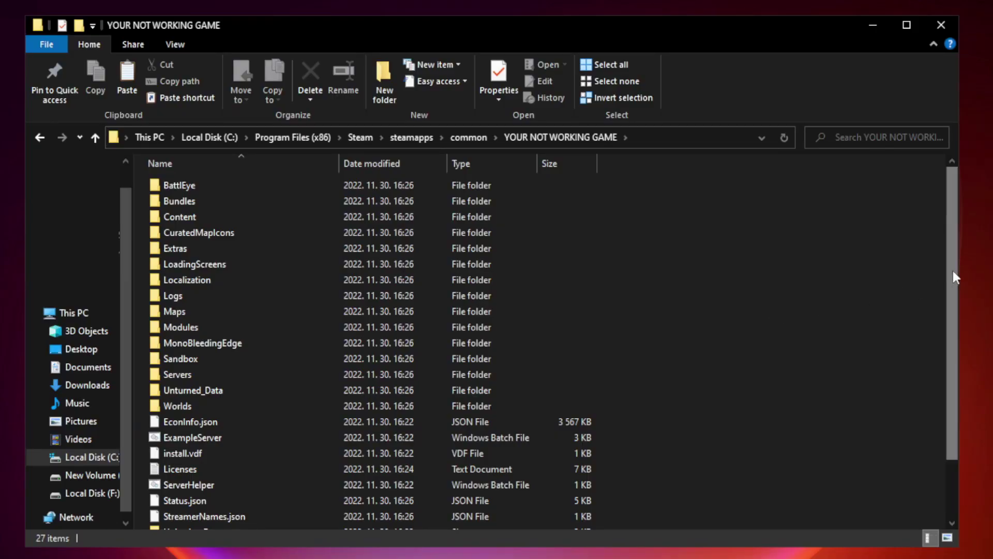
pyautogui.moveTo(952, 271); pyautogui.dragTo(954, 356)
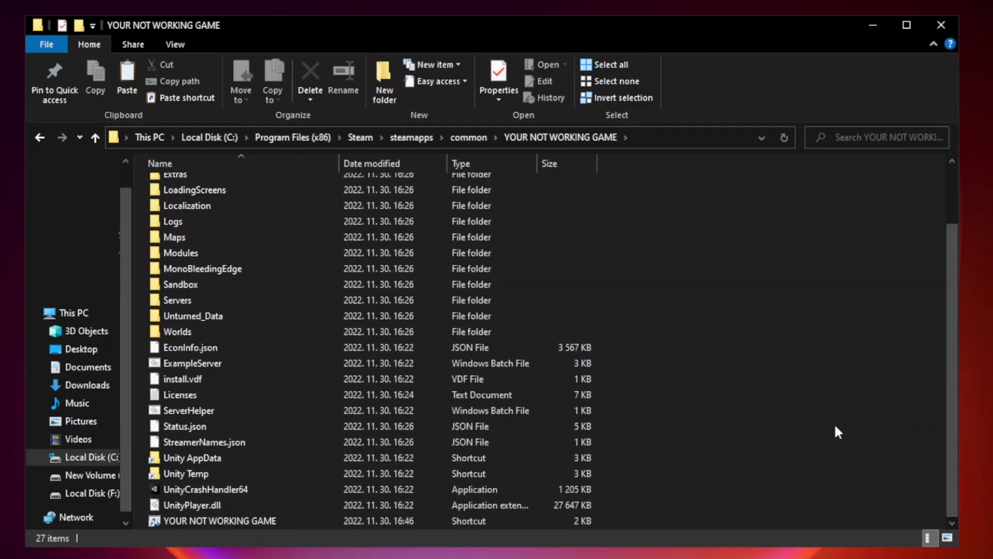
pyautogui.click(398, 520)
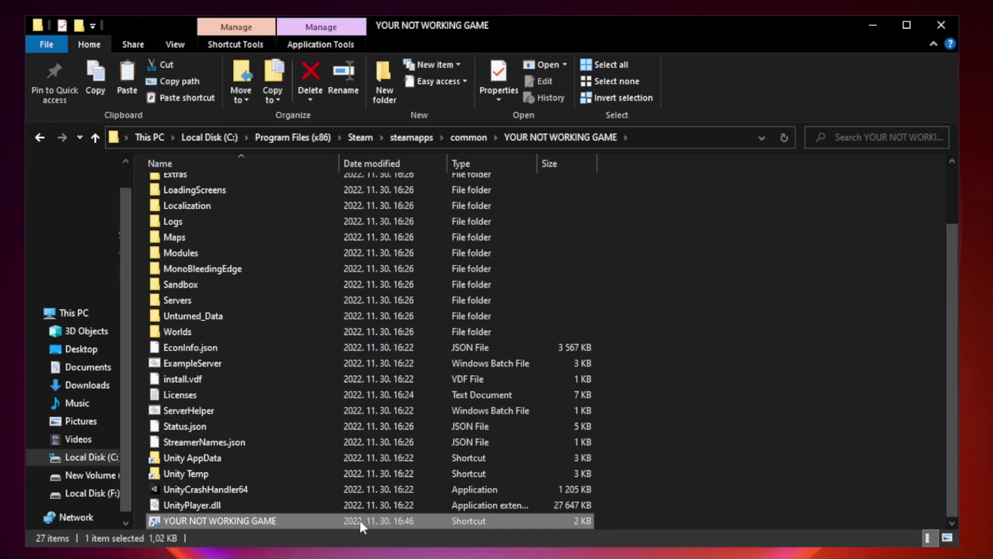
pyautogui.rightClick(338, 521)
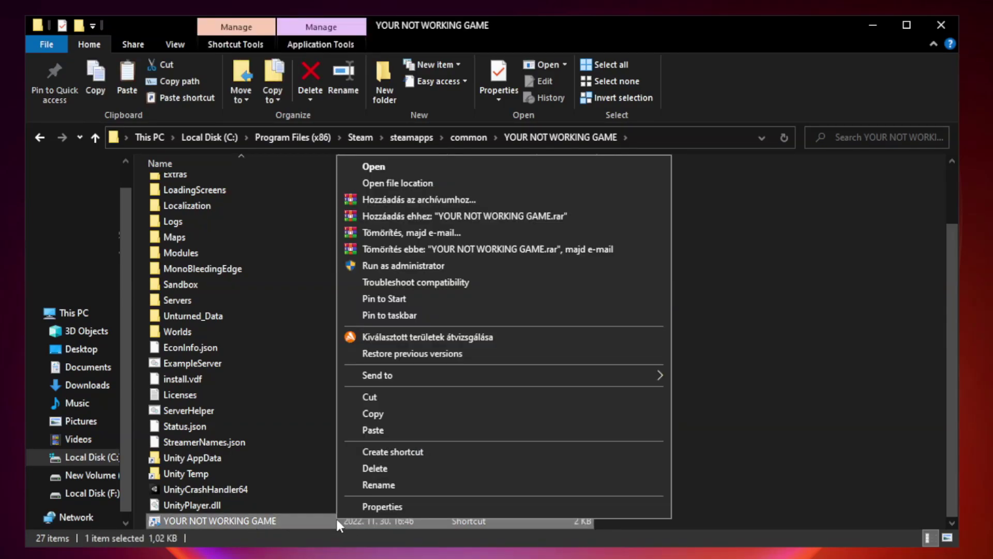
# Set the shortcut to Windows 8 compatibility mode with fullscreen optimizations disabled, and apply
pyautogui.click(500, 507)
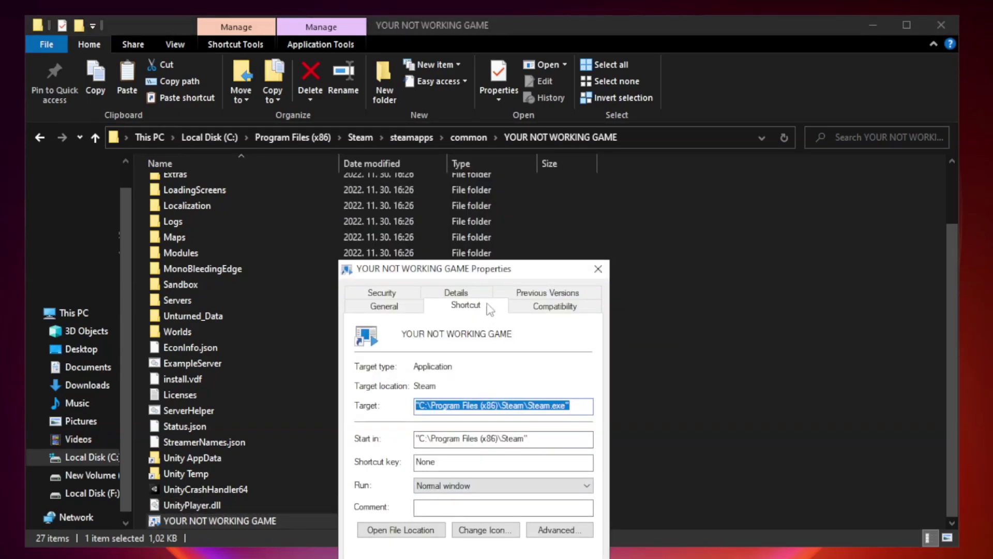
pyautogui.moveTo(493, 274); pyautogui.dragTo(496, 118)
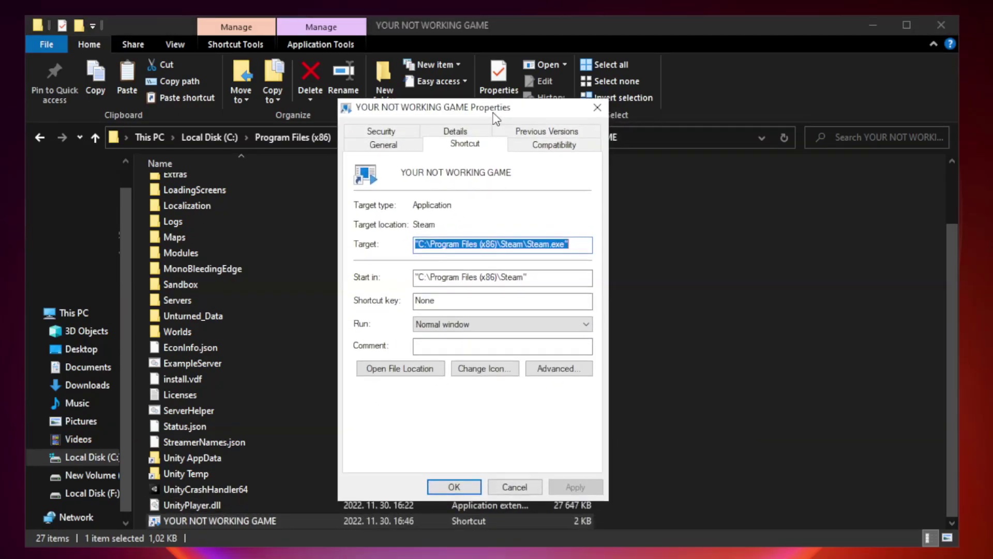
pyautogui.click(552, 151)
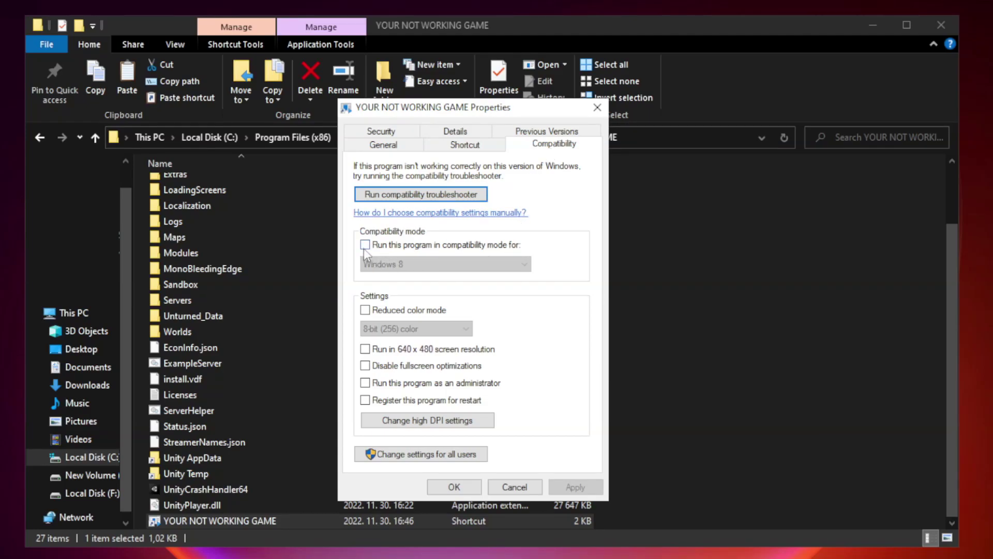
pyautogui.click(395, 247)
pyautogui.click(447, 264)
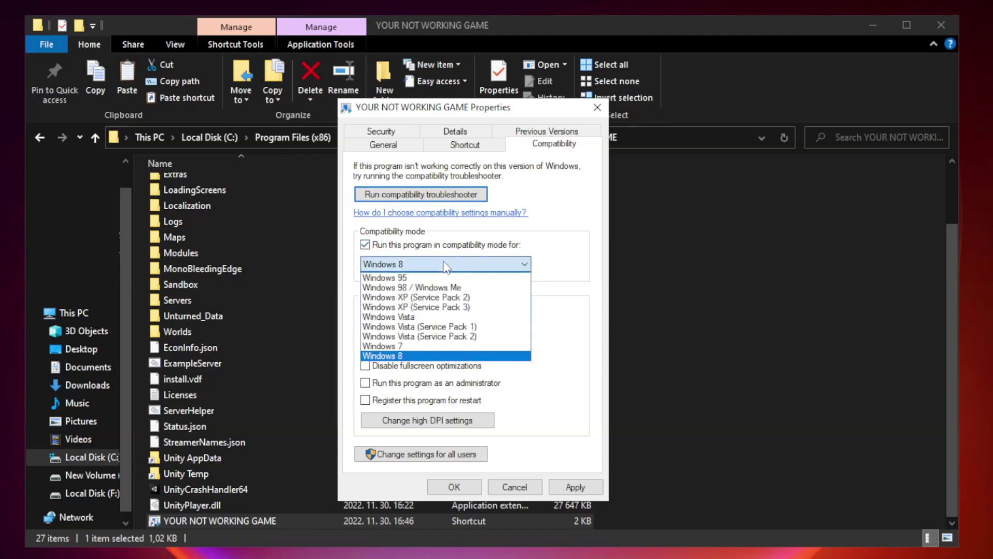
pyautogui.click(420, 357)
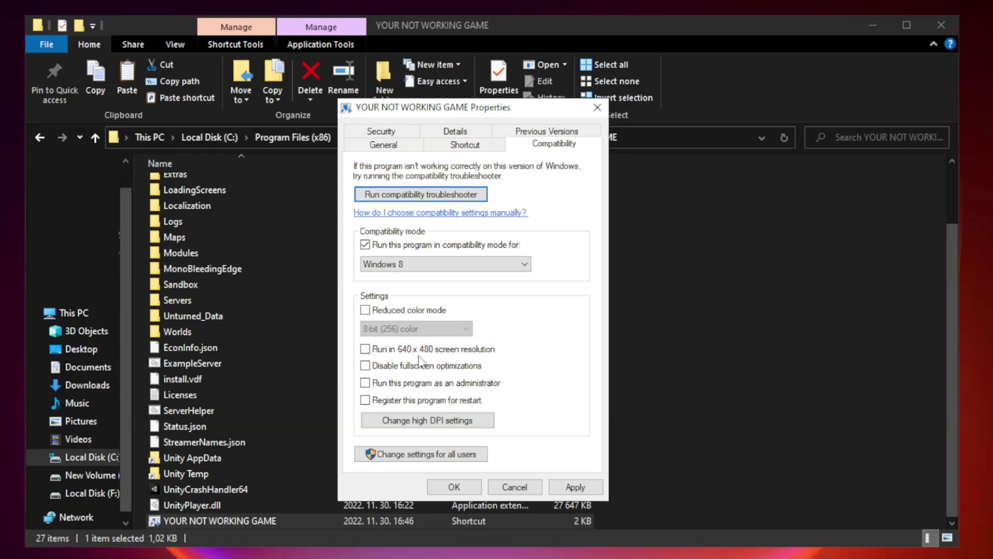
pyautogui.click(389, 367)
pyautogui.click(574, 489)
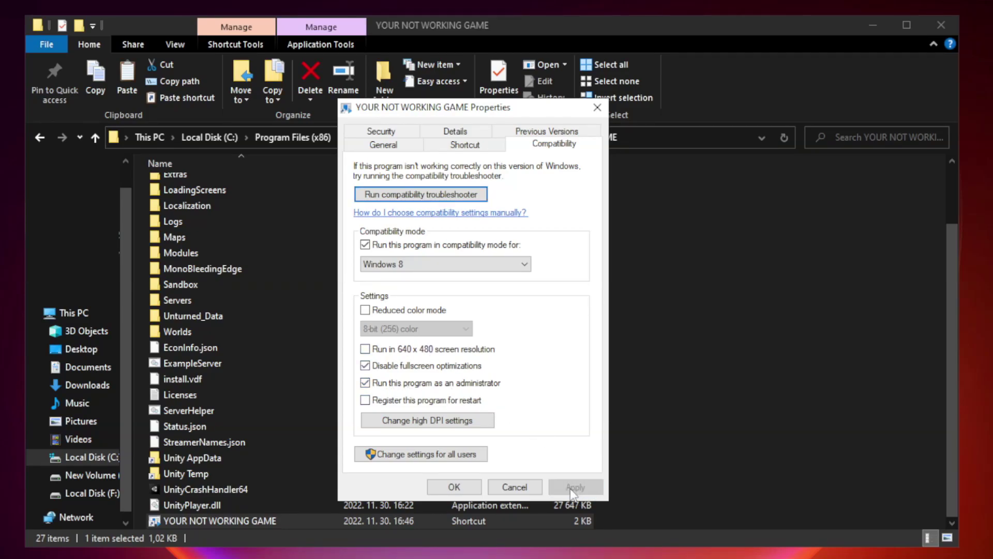
pyautogui.click(454, 487)
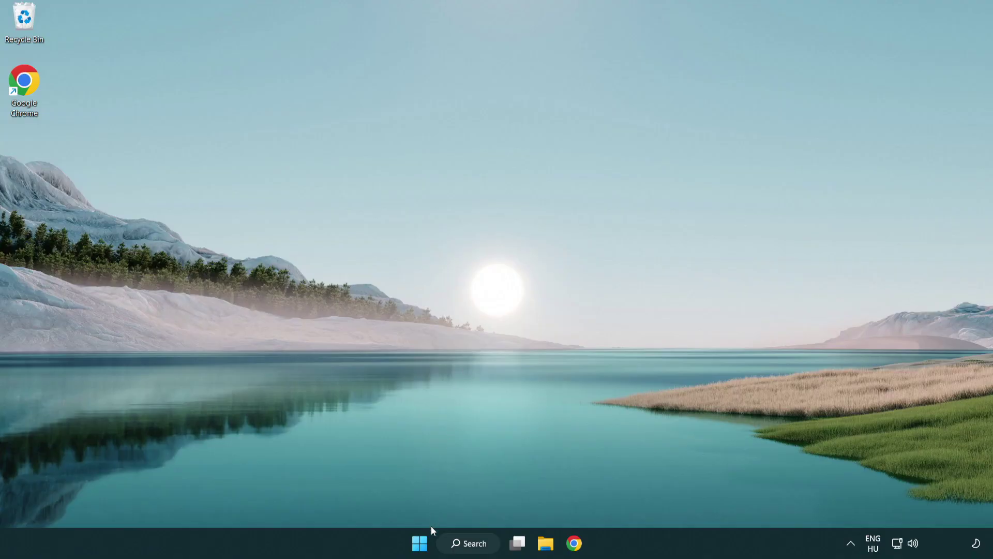
# Open Task Manager from the Start menu's context list and show its Startup apps
pyautogui.rightClick(420, 547)
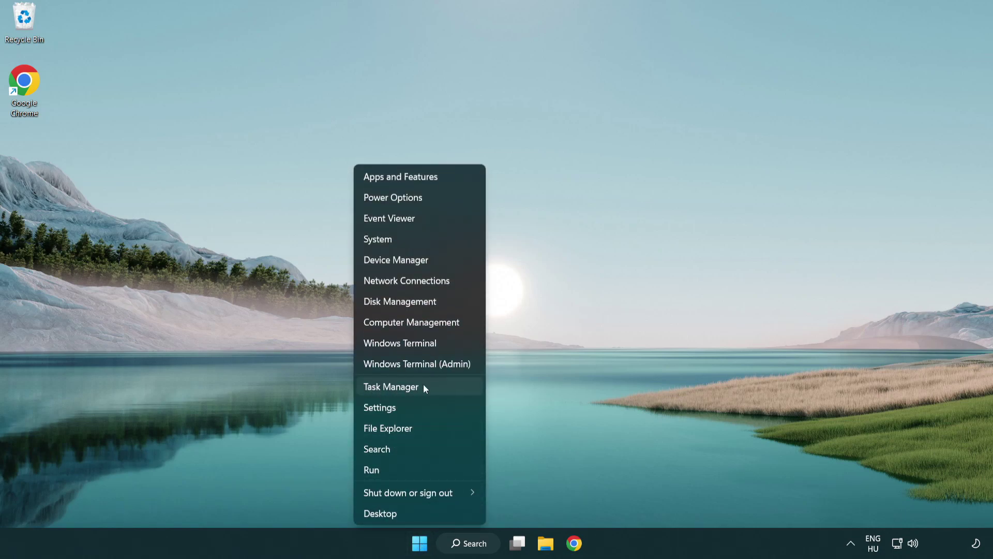
pyautogui.click(438, 387)
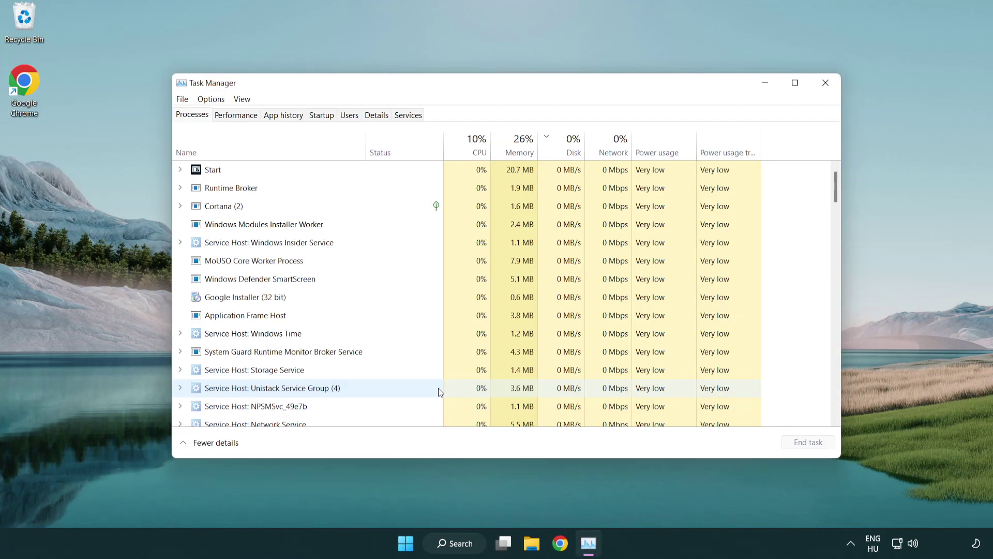
pyautogui.click(324, 116)
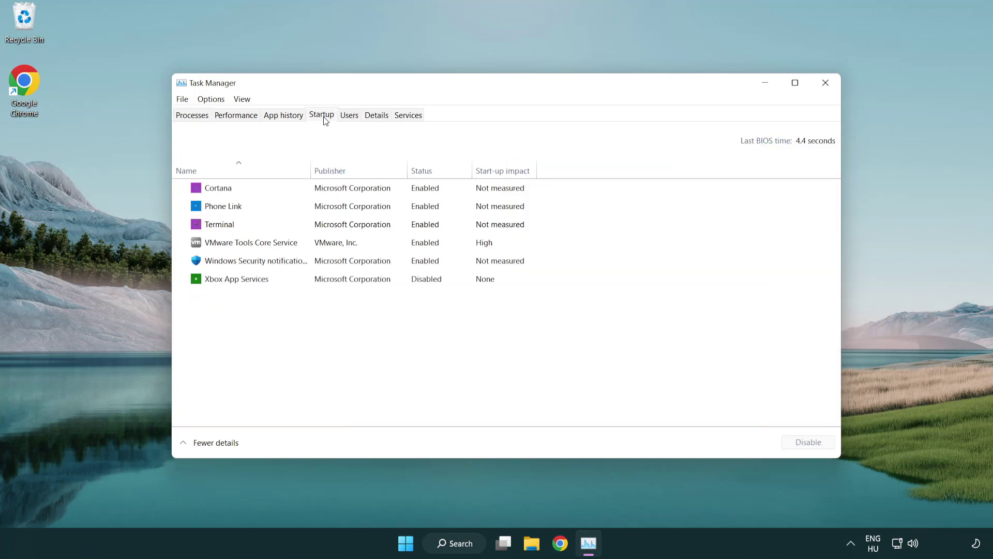
# Disable Terminal, Phone Link, Cortana and Windows Security notifications at startup
pyautogui.click(324, 226)
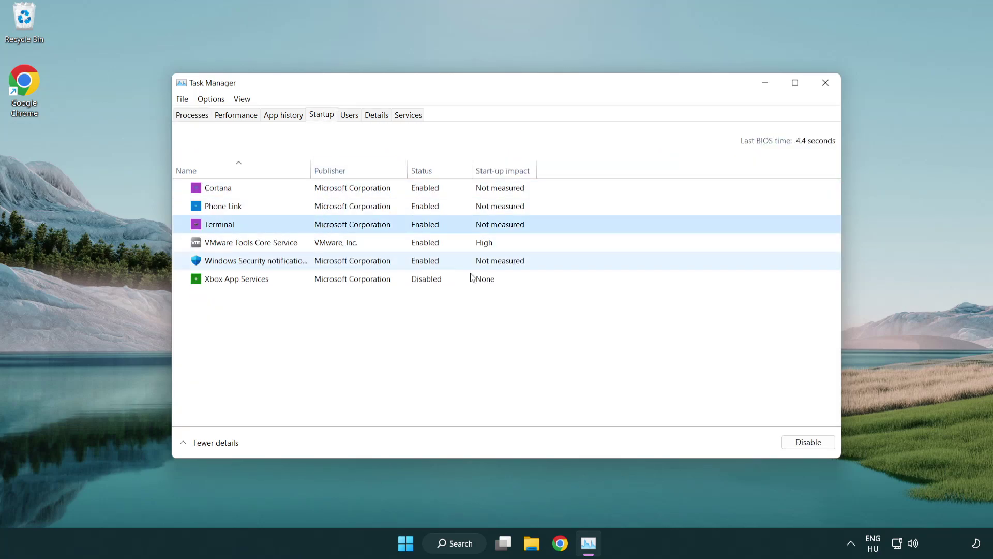
pyautogui.click(791, 443)
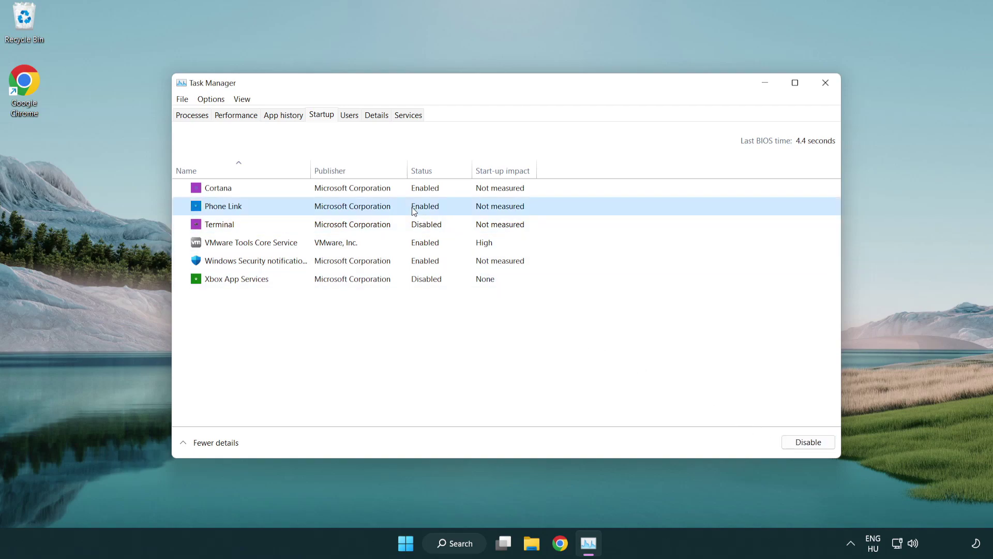
pyautogui.click(806, 443)
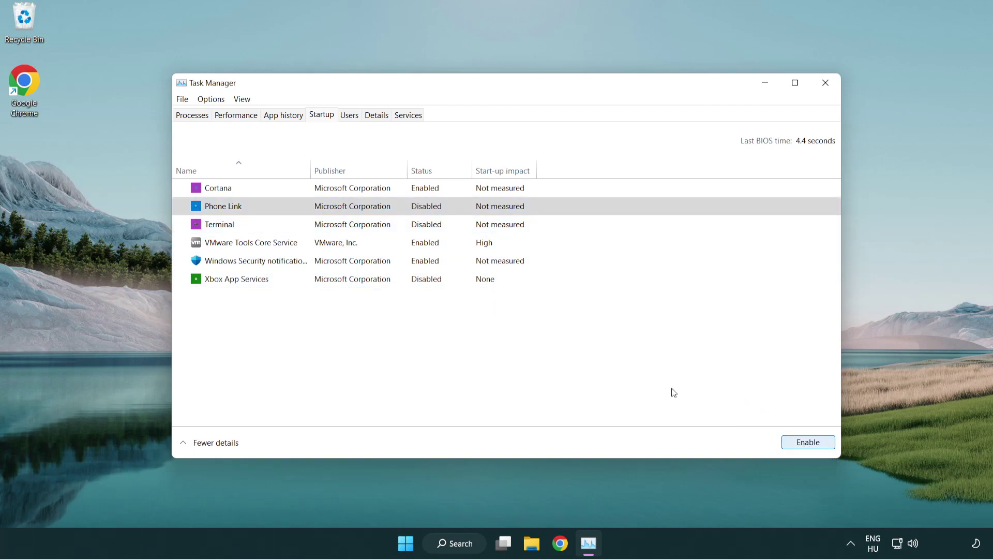
pyautogui.click(354, 193)
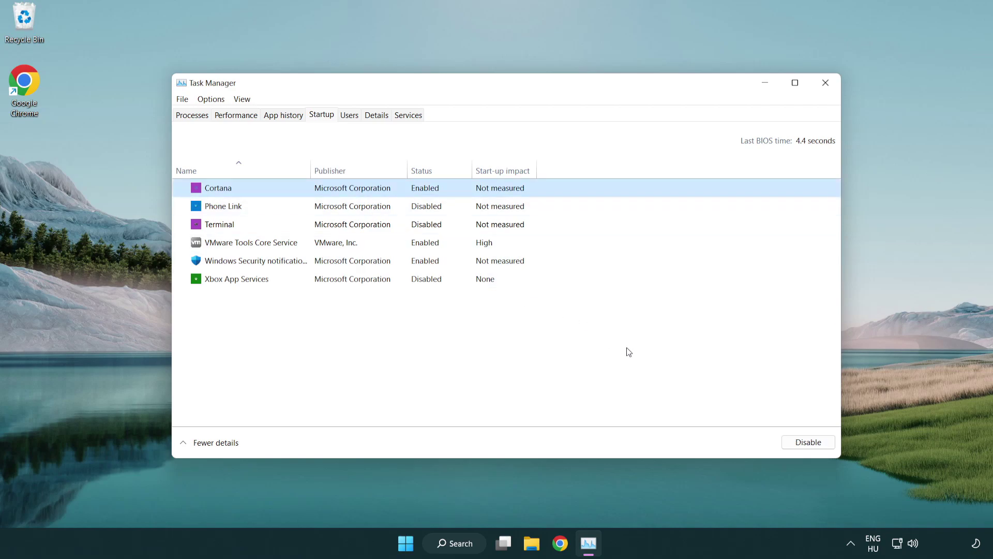
pyautogui.click(799, 442)
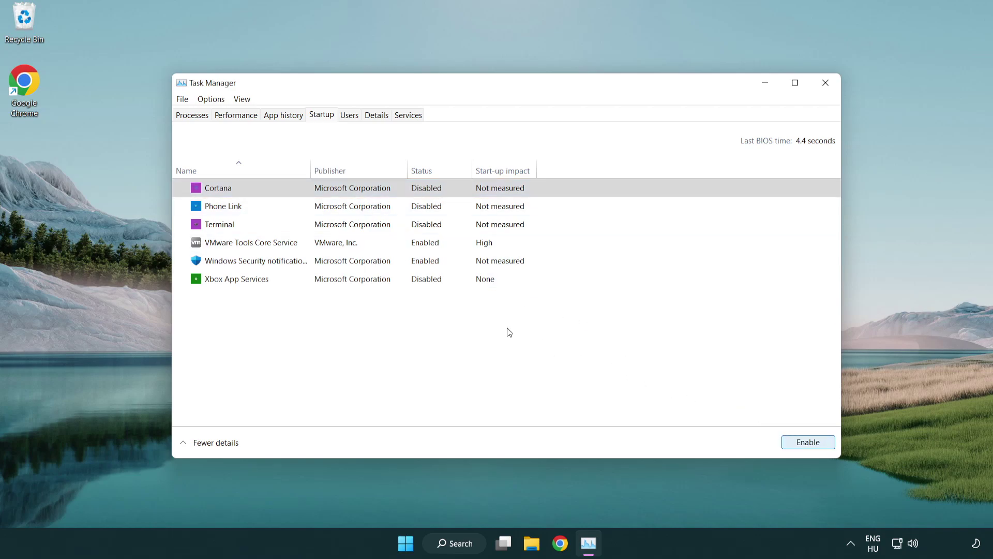
pyautogui.click(473, 263)
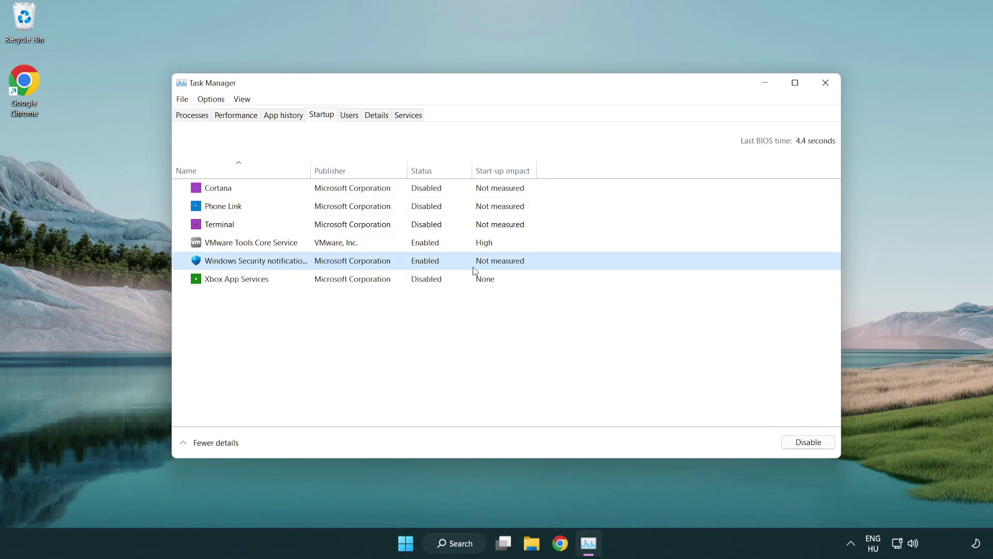
pyautogui.click(802, 444)
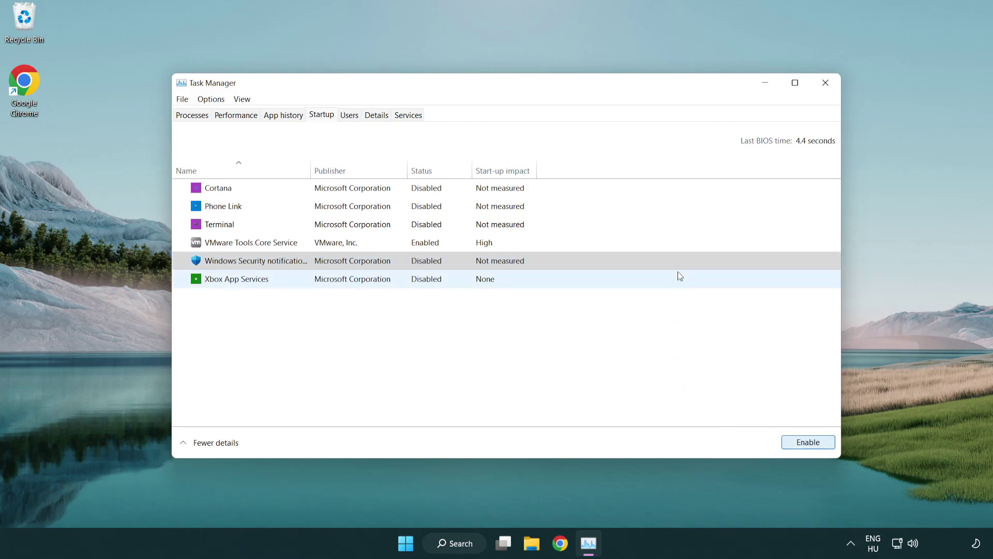
# Close Task Manager, return to the DirectX download page in Chrome, and run the downloaded dxwebsetup.exe
pyautogui.click(827, 90)
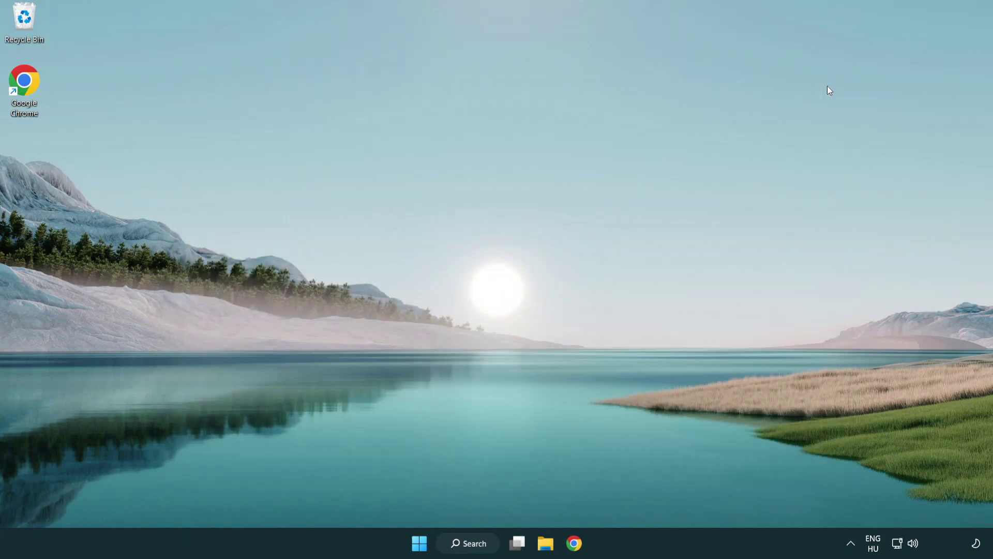
pyautogui.click(575, 544)
pyautogui.scroll(2, 411, 437)
pyautogui.scroll(1, 411, 437)
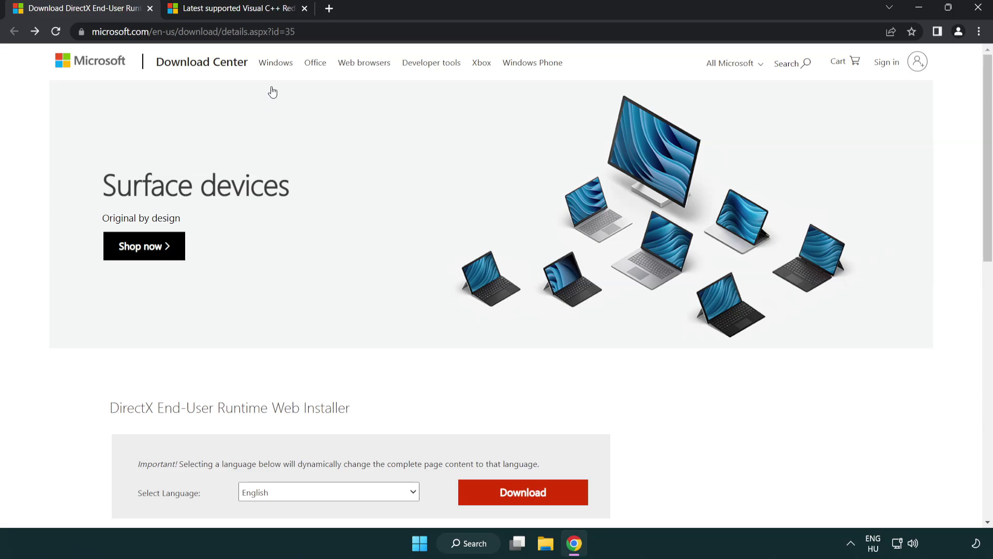
pyautogui.click(429, 32)
pyautogui.click(429, 35)
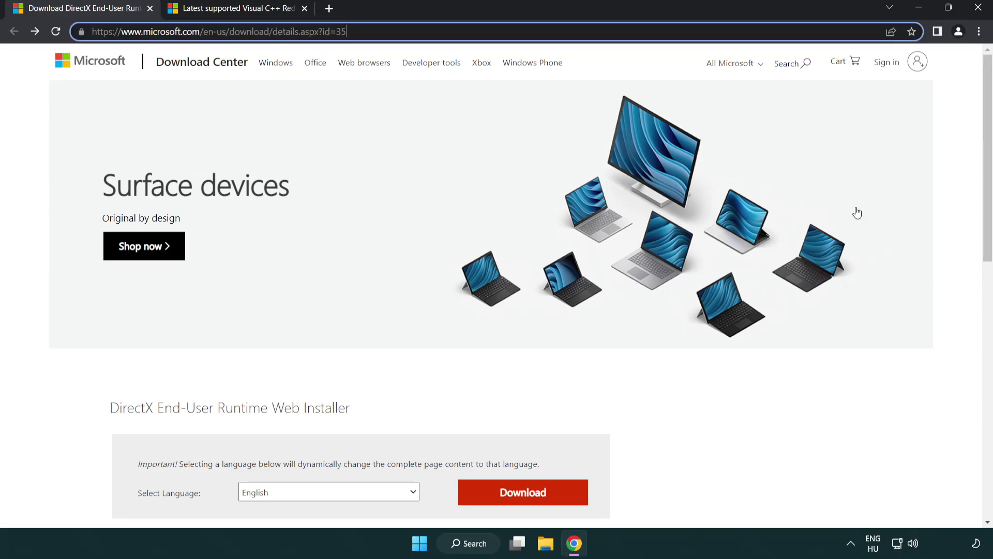
pyautogui.click(951, 225)
pyautogui.moveTo(986, 225); pyautogui.dragTo(986, 289)
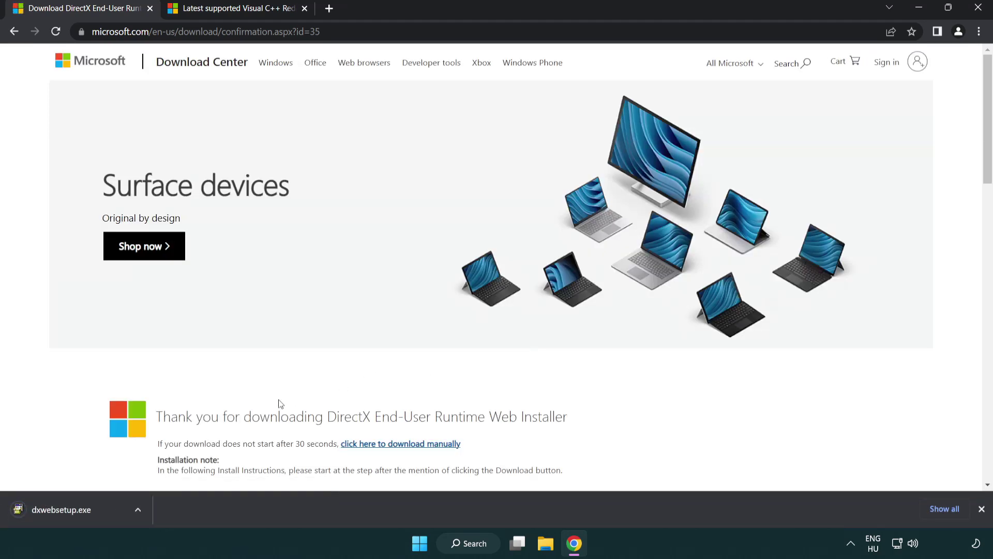
pyautogui.click(64, 511)
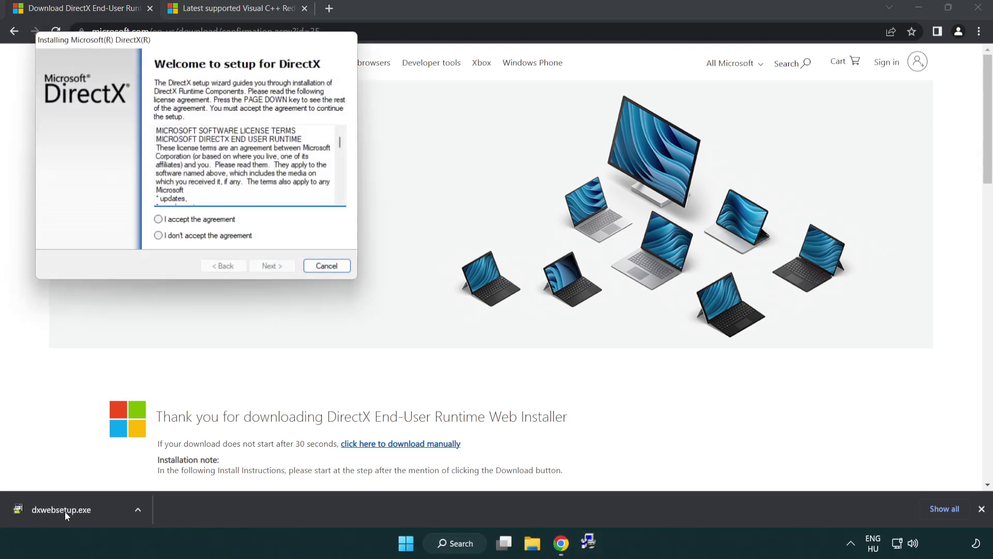
# Accept the DirectX license, skip the Bing Bar, and finish setup, which reports DirectX already up to date
pyautogui.moveTo(150, 45); pyautogui.dragTo(437, 156)
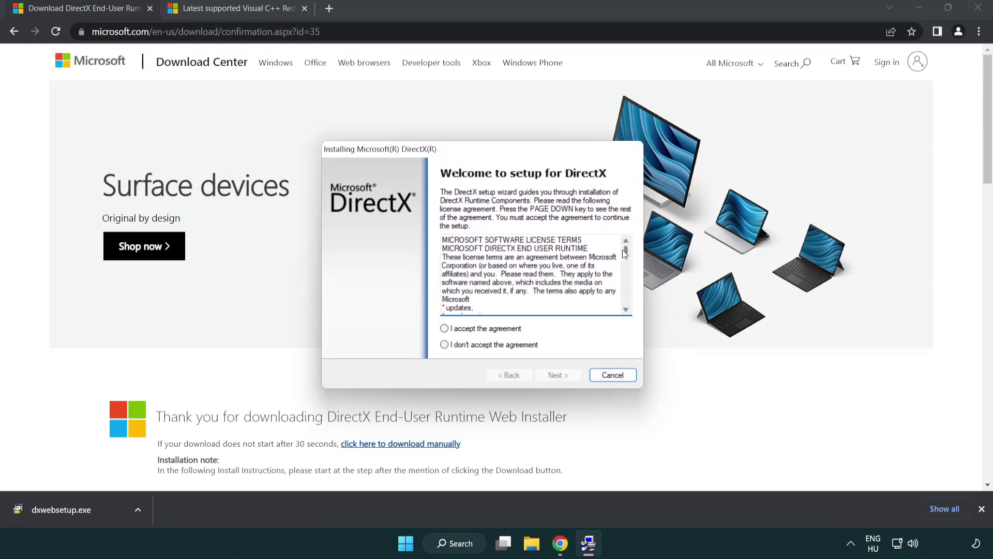
pyautogui.moveTo(627, 257); pyautogui.dragTo(626, 299)
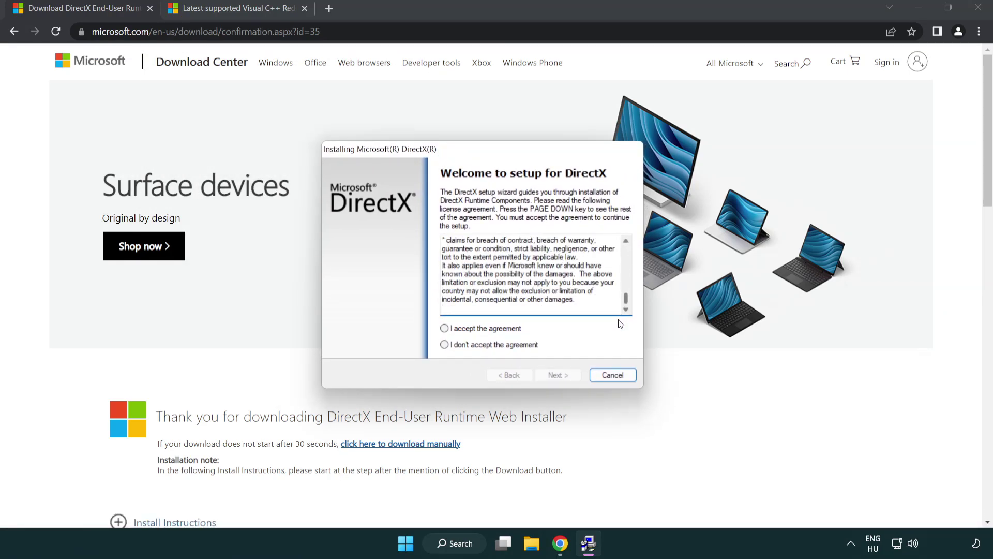
pyautogui.click(462, 331)
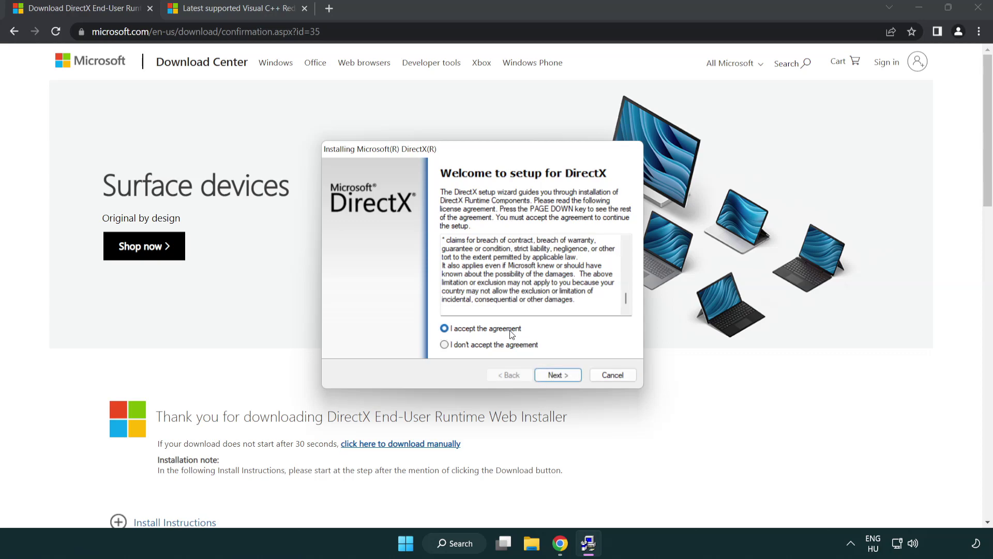
pyautogui.click(558, 376)
pyautogui.click(438, 285)
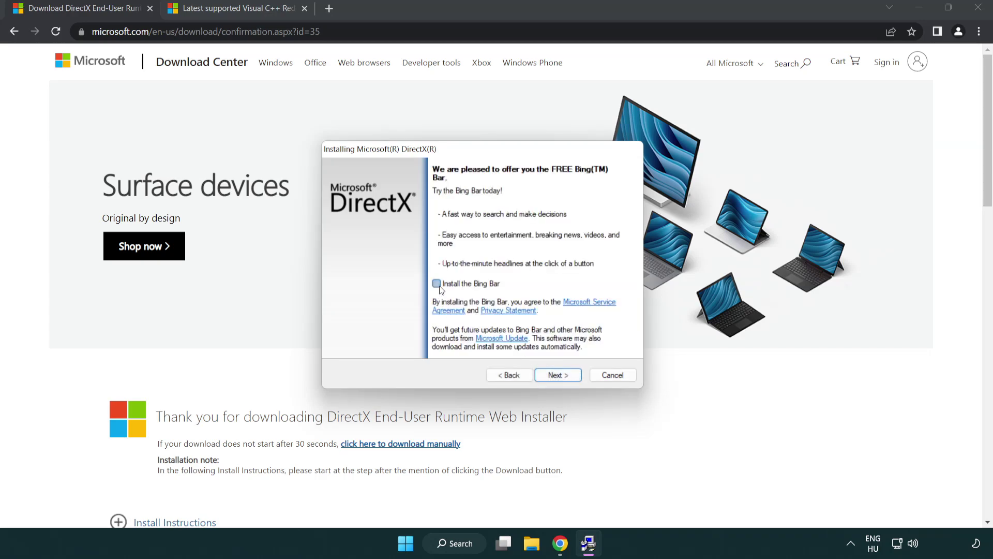
pyautogui.click(563, 377)
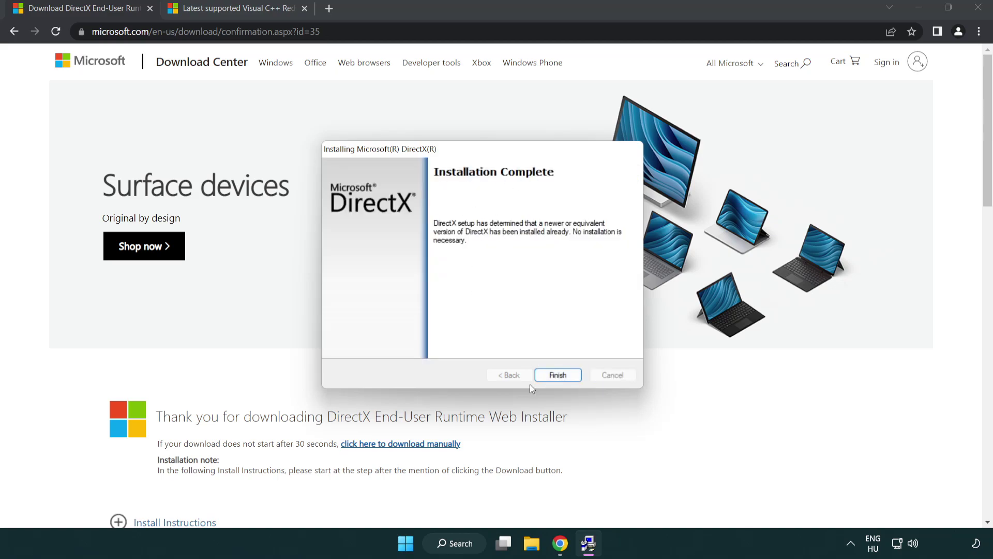
pyautogui.click(559, 373)
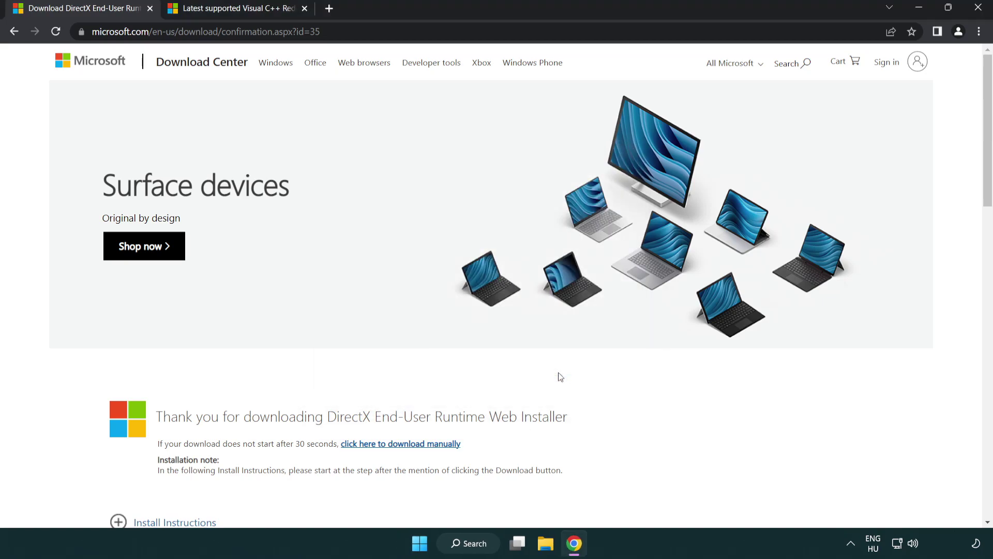
# Close the DirectX download tab and return to the Visual C++ Redistributable article
pyautogui.click(150, 8)
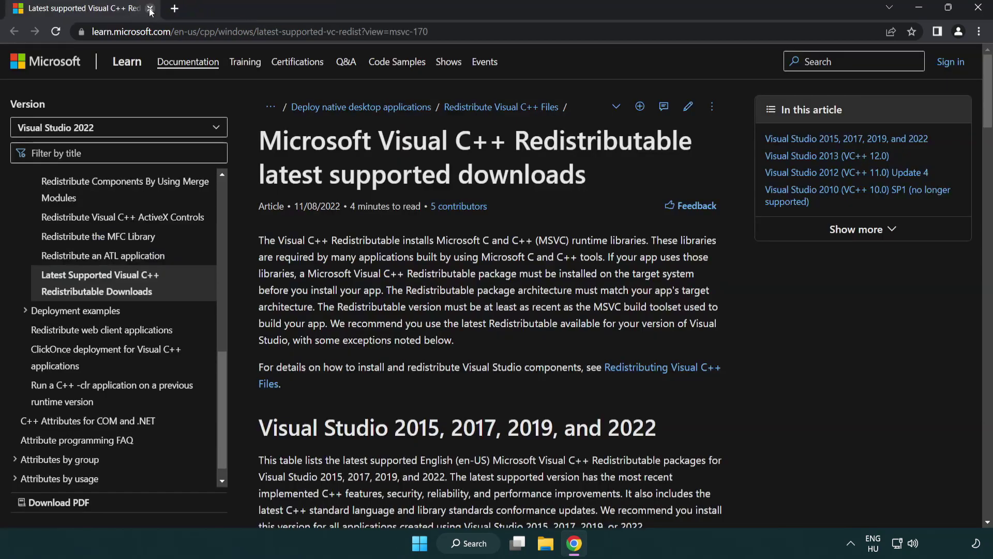
pyautogui.click(436, 35)
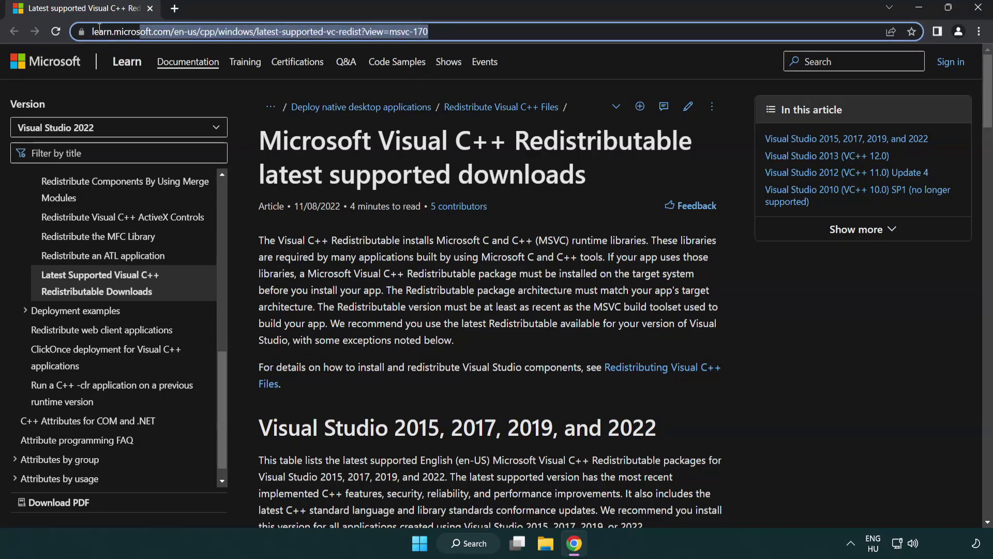
pyautogui.click(512, 171)
# Download the ARM64, x86 and x64 Visual C++ 2015–2022 redistributable installers
pyautogui.scroll(-6, 511, 170)
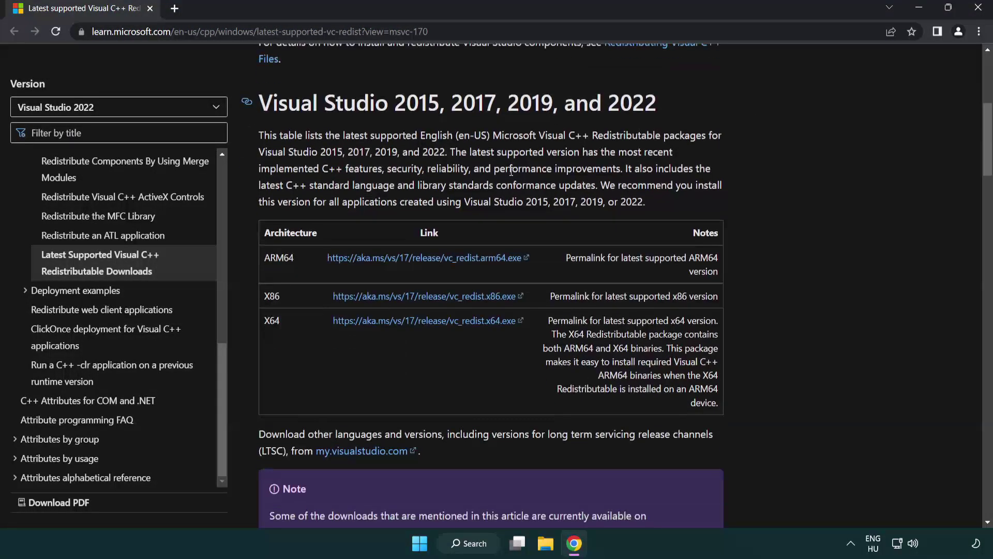
pyautogui.click(406, 263)
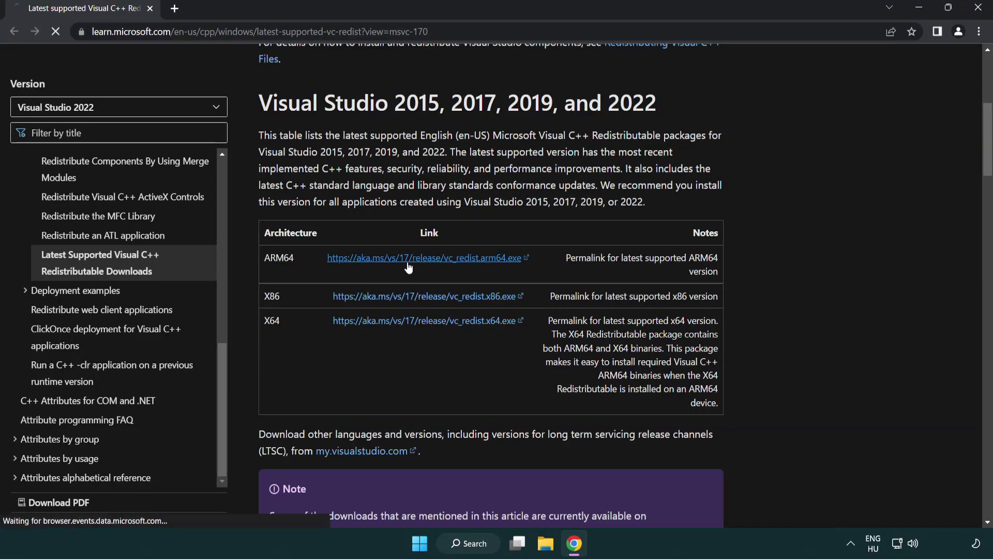
pyautogui.click(416, 295)
pyautogui.click(408, 321)
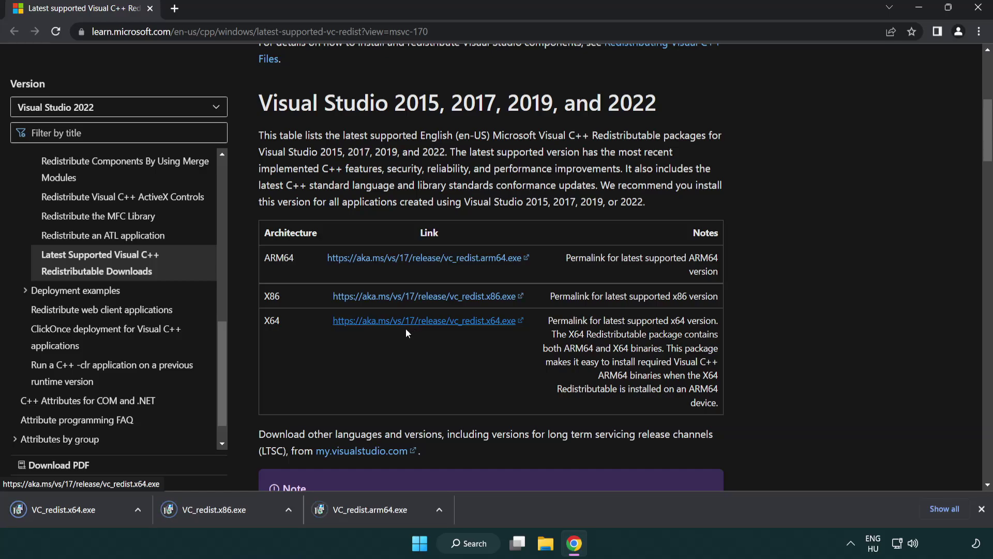
# Run VC_redist.arm64.exe, accept the license, attempt install, and close it after error 0x80070661
pyautogui.click(380, 517)
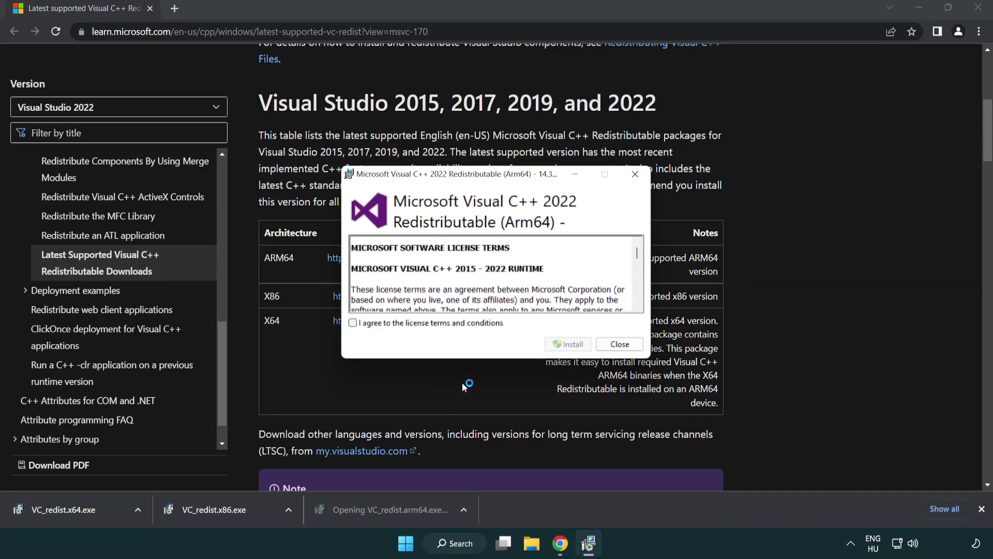
pyautogui.moveTo(636, 249); pyautogui.dragTo(642, 297)
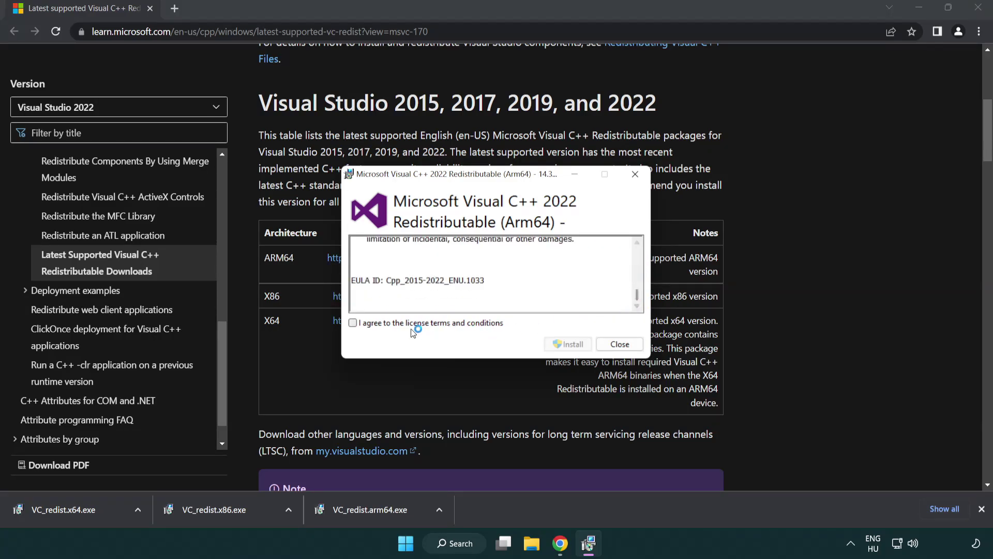
pyautogui.click(353, 323)
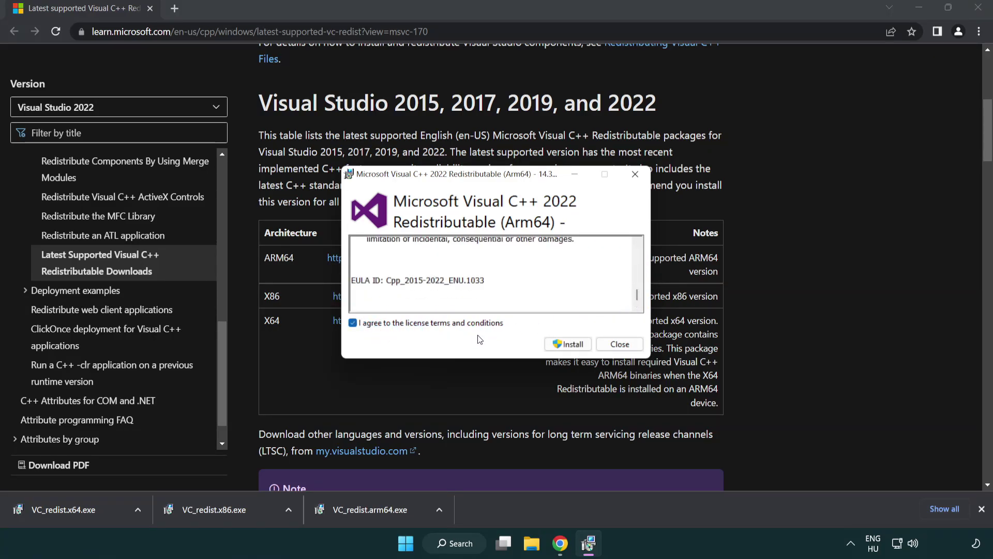
pyautogui.click(553, 343)
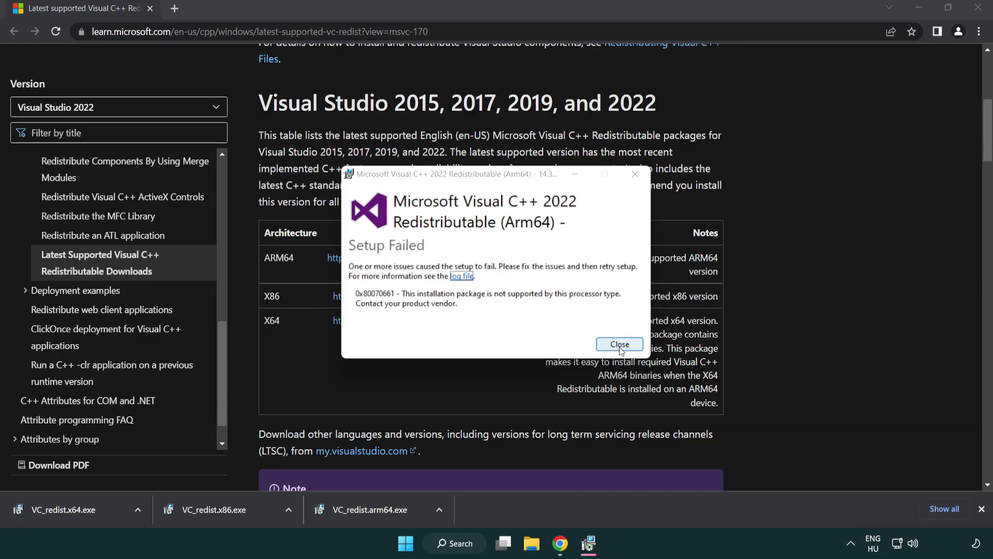
pyautogui.click(620, 344)
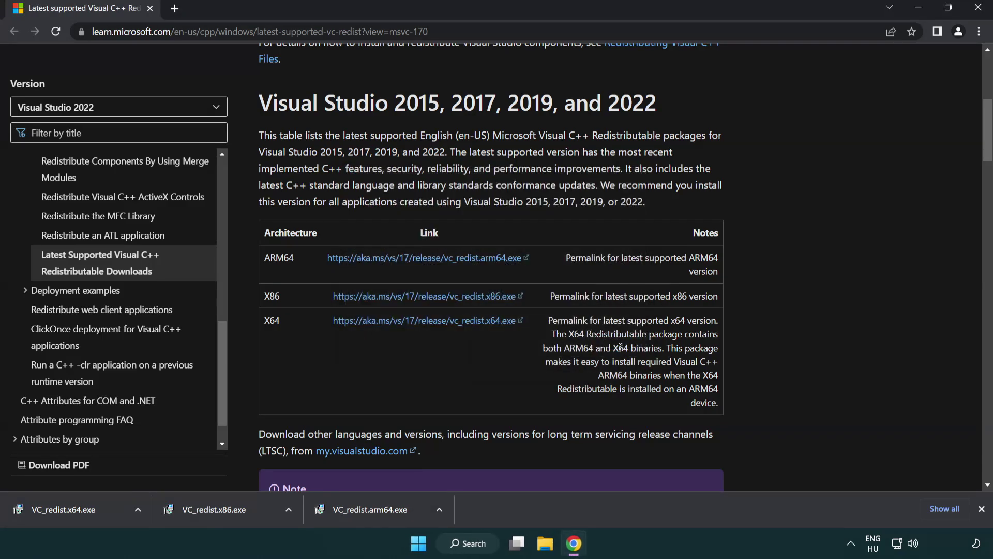
# Install the x86 and x64 Visual C++ 2015–2022 redistributables 14.34.31931, then close Chrome
pyautogui.click(222, 516)
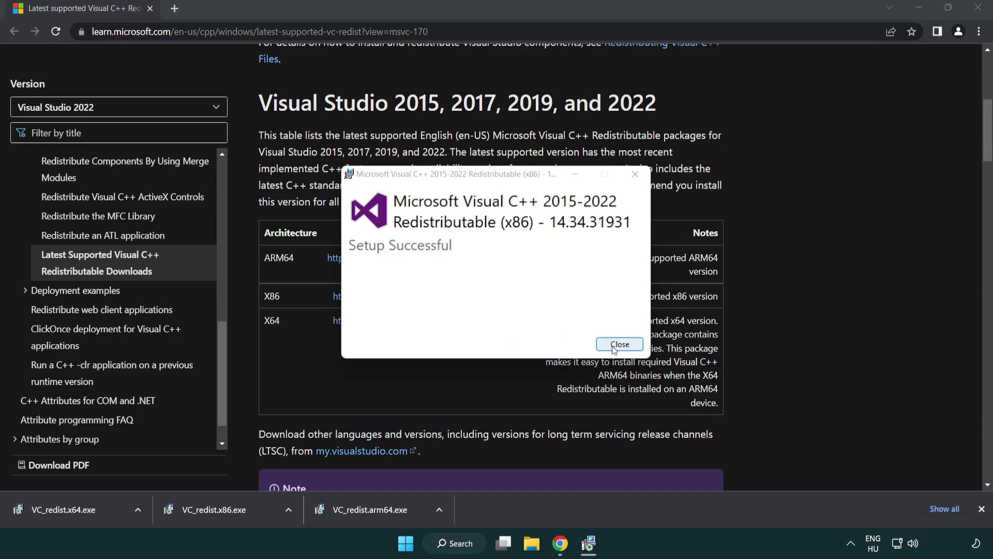
pyautogui.click(621, 345)
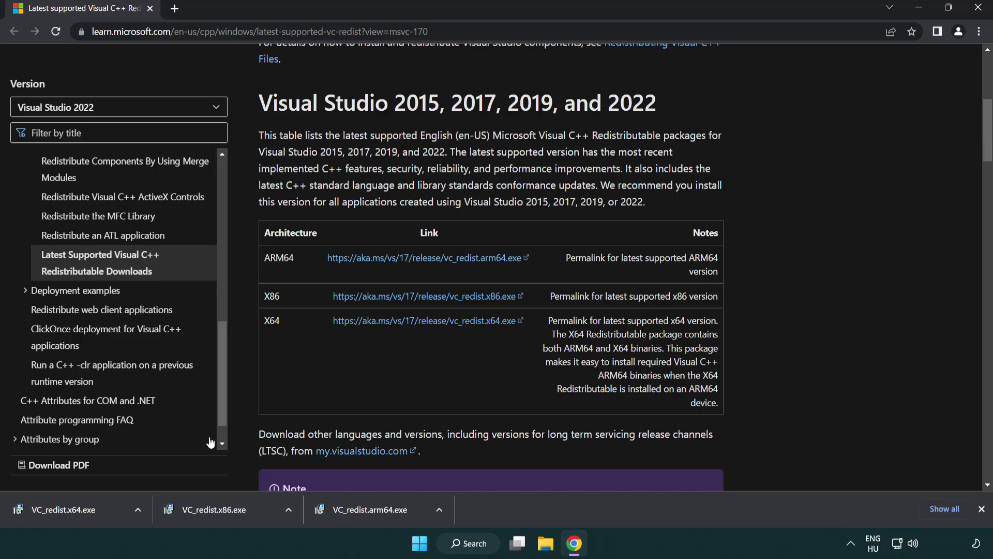
pyautogui.click(74, 507)
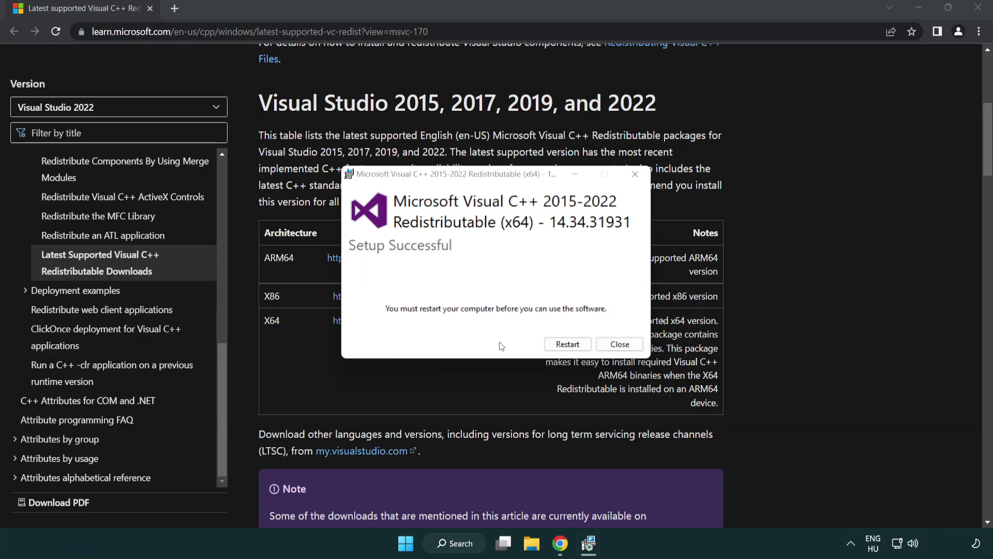
pyautogui.click(619, 344)
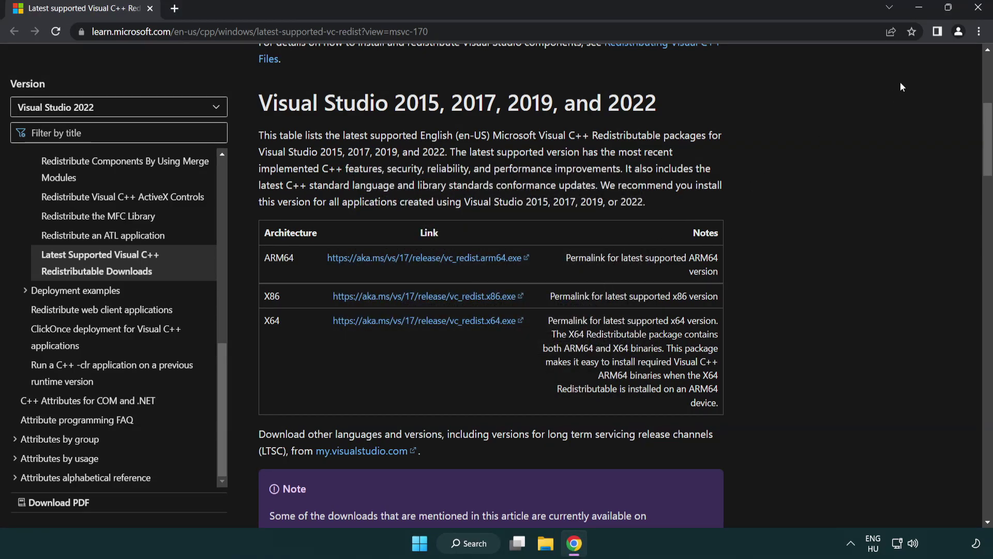
pyautogui.click(979, 9)
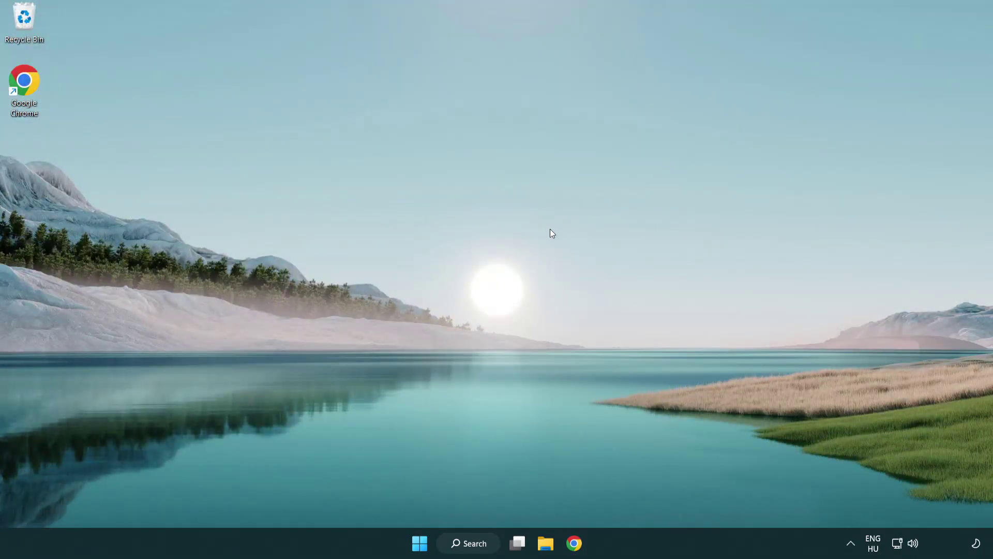
# Launch Command Prompt as administrator from a 'cmd' search and move it to the screen centre
pyautogui.click(464, 543)
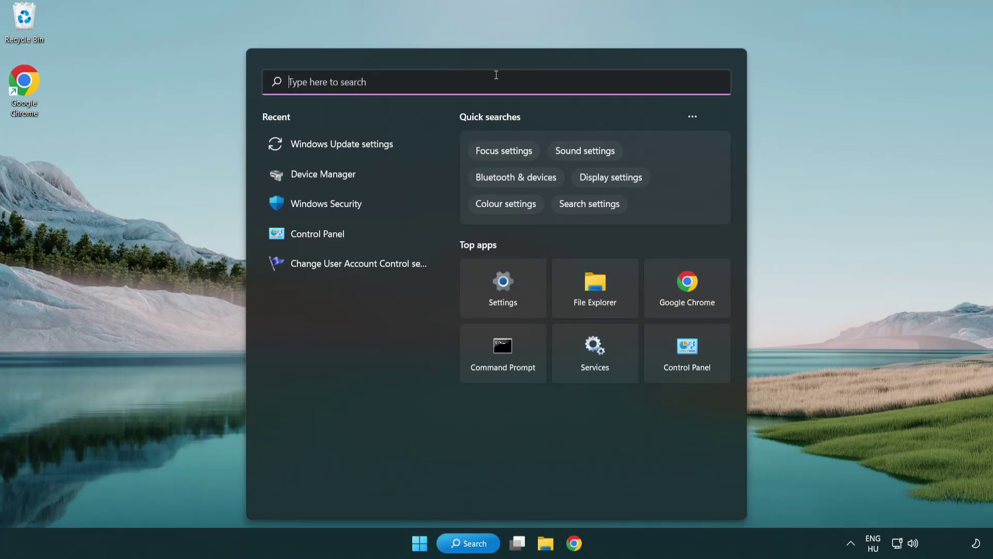
pyautogui.write('cmd')
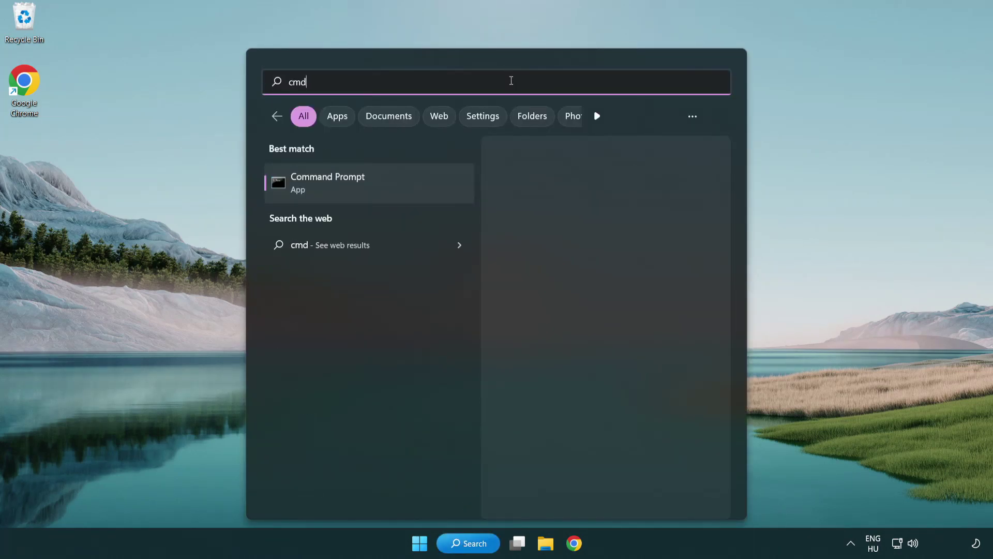
pyautogui.rightClick(382, 187)
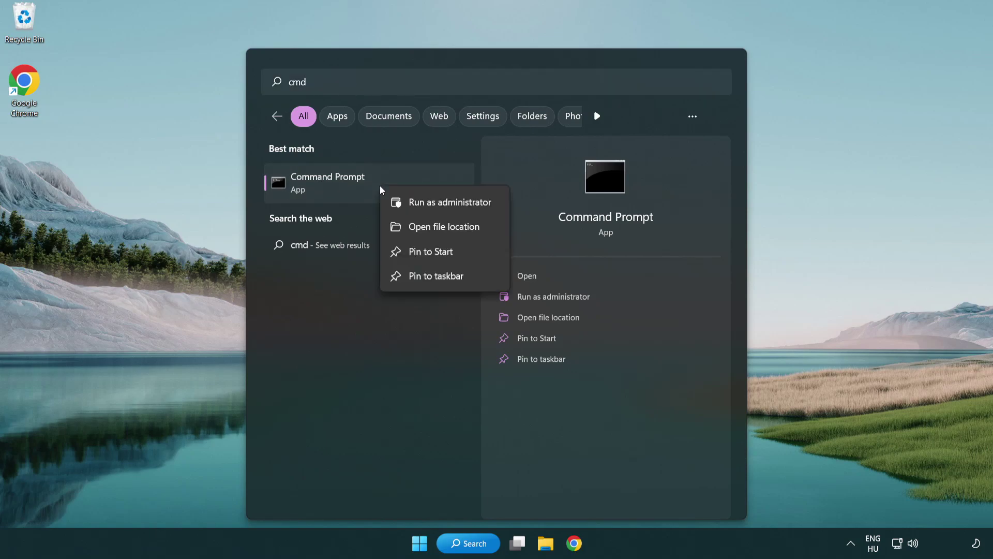
pyautogui.click(448, 207)
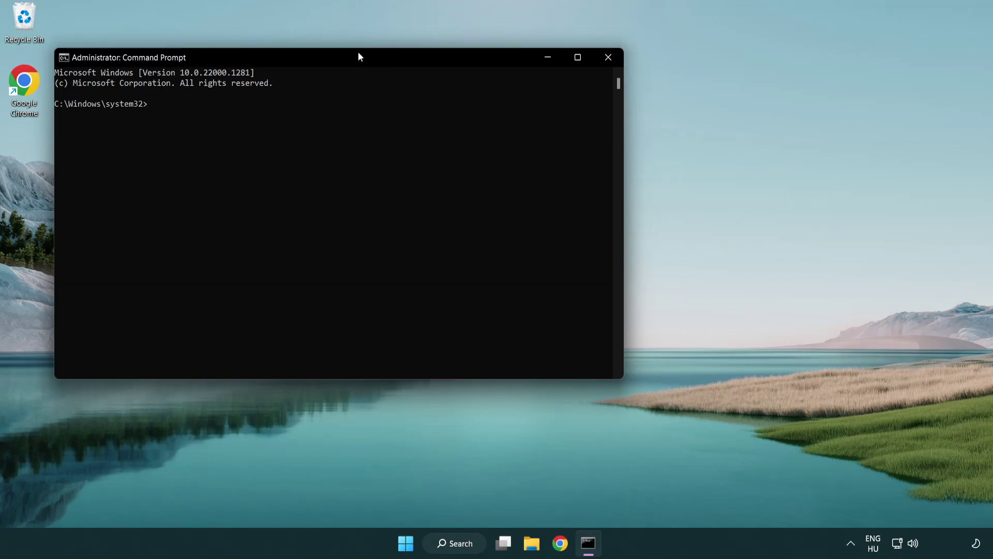
pyautogui.moveTo(360, 57); pyautogui.dragTo(501, 105)
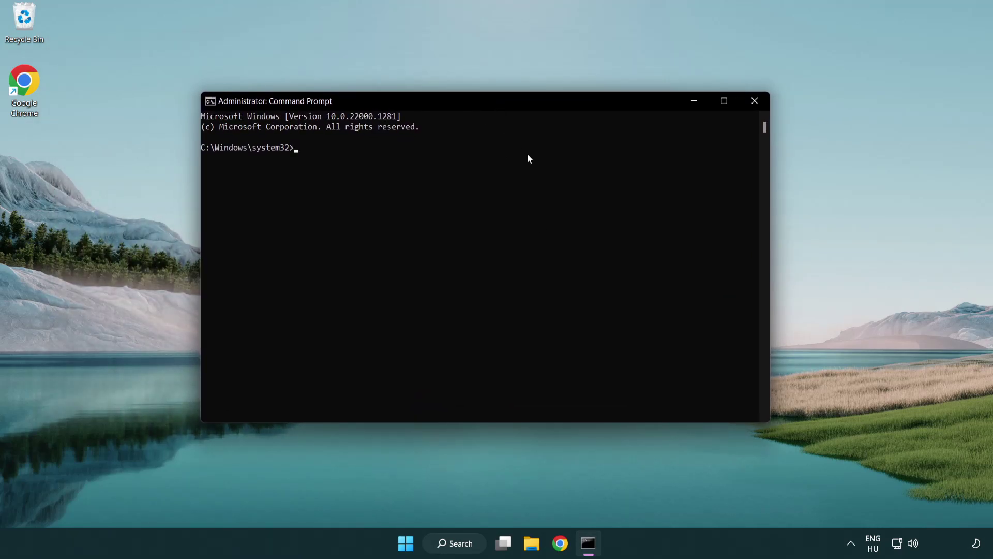
# Run 'sfc /scannow' in the administrator Command Prompt
pyautogui.write('sfc /sca')
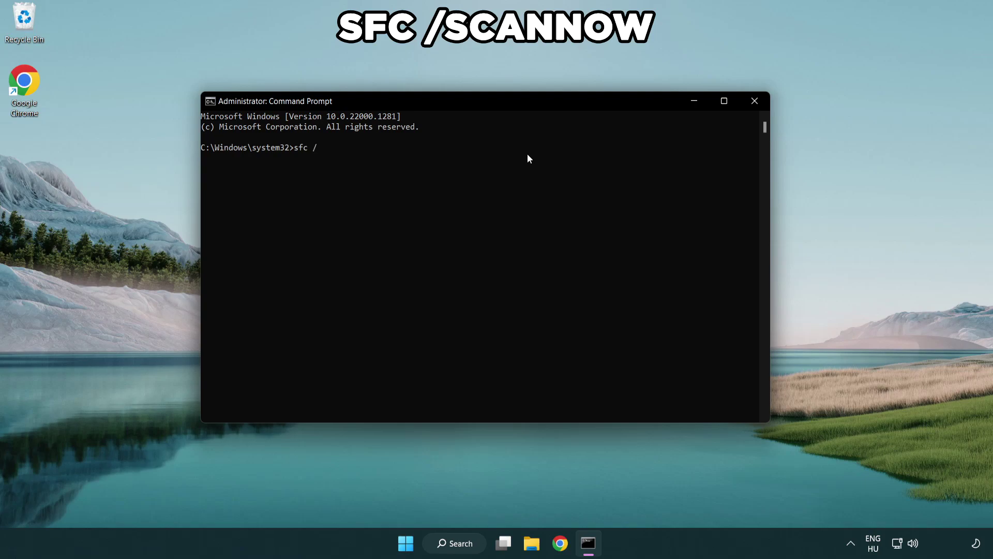
pyautogui.write('nnow')
pyautogui.press('Return')
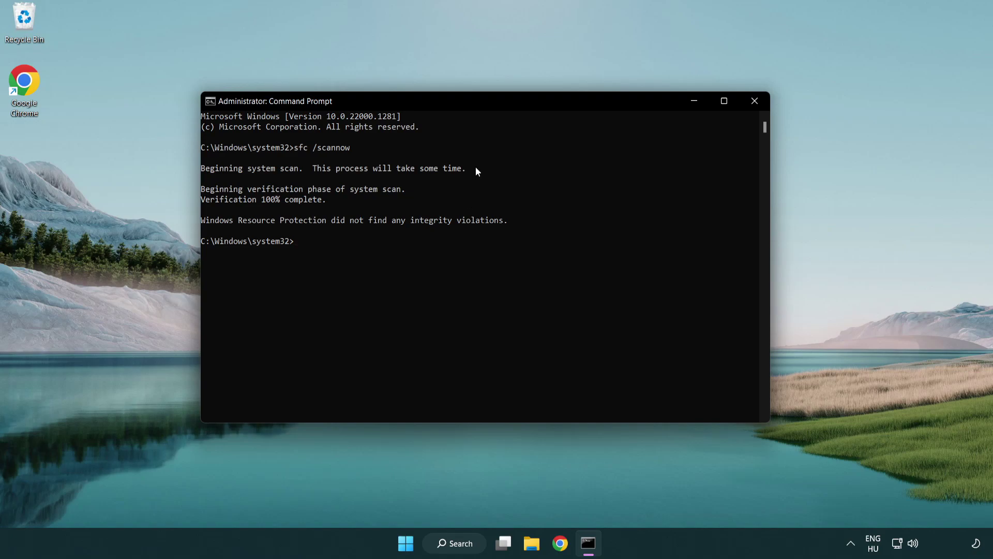
pyautogui.click(758, 105)
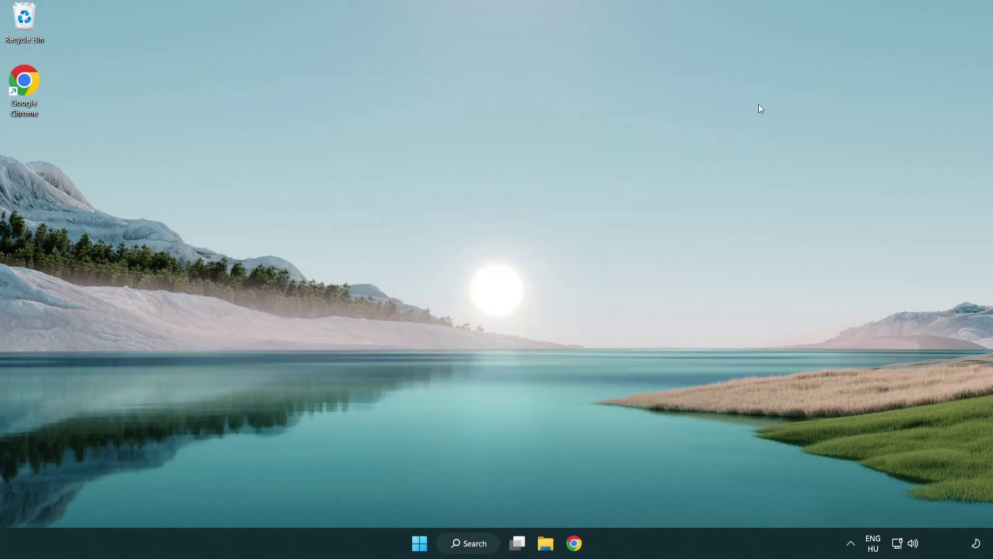
pyautogui.press('super')
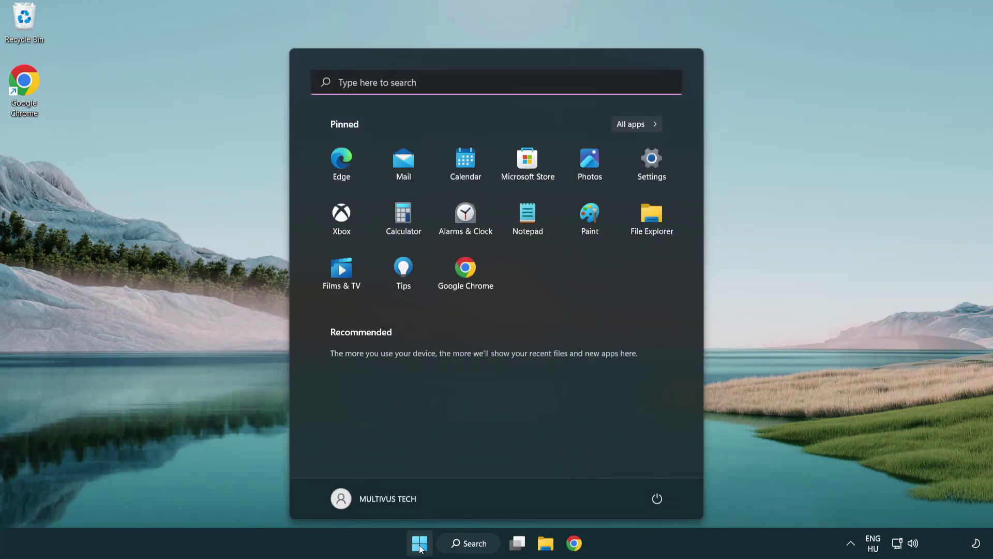
pyautogui.click(659, 496)
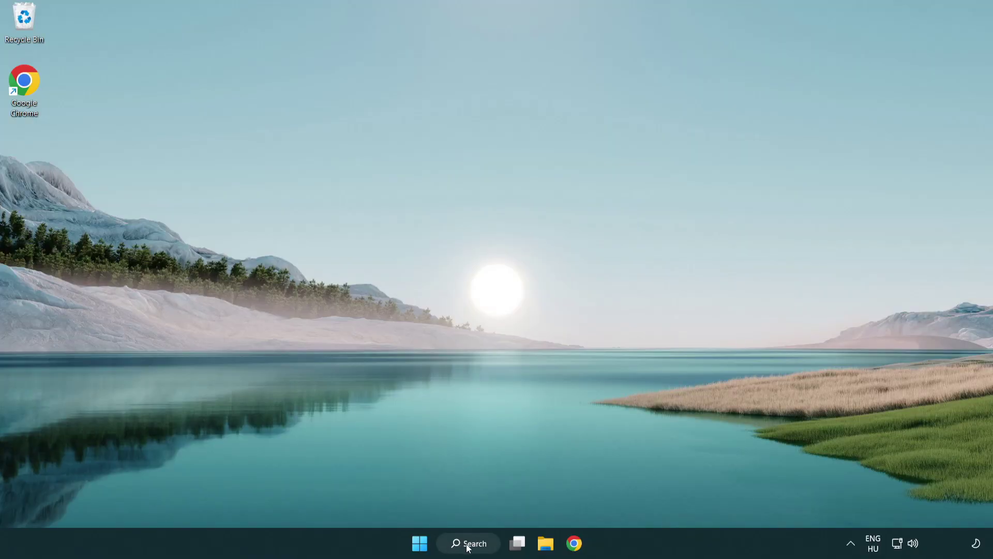
# Search for 'security' and launch the Windows Security app
pyautogui.click(470, 548)
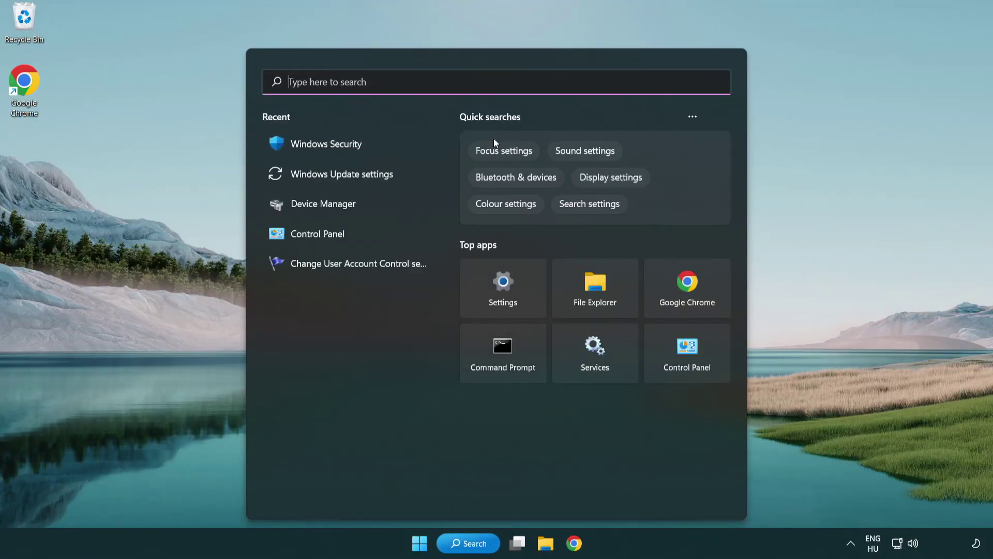
pyautogui.write('sec')
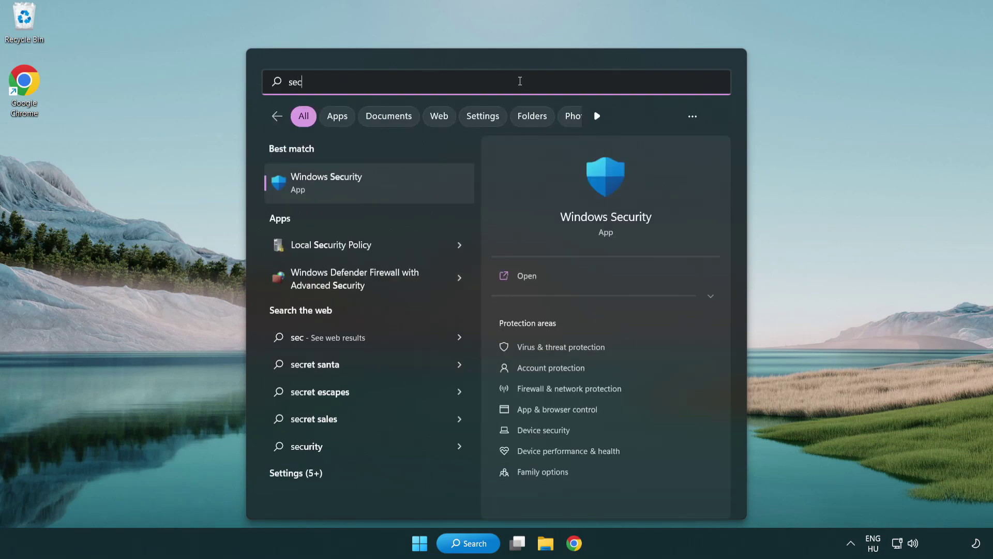
pyautogui.write('uri')
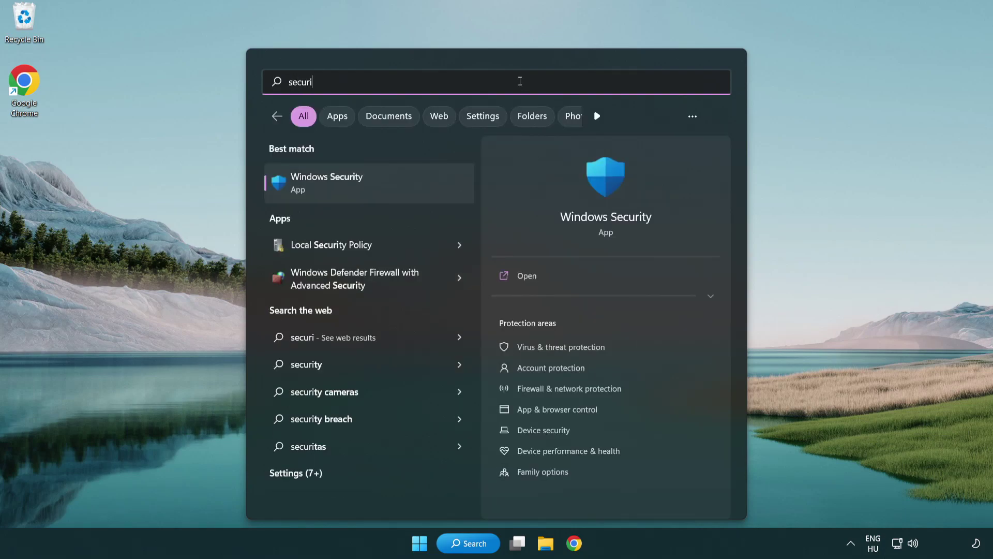
pyautogui.write('ty')
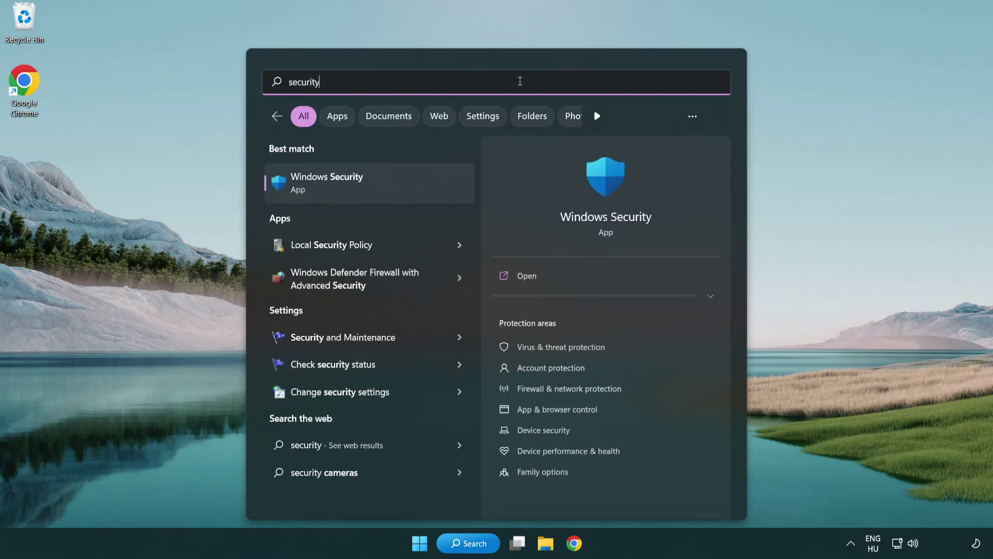
pyautogui.click(406, 188)
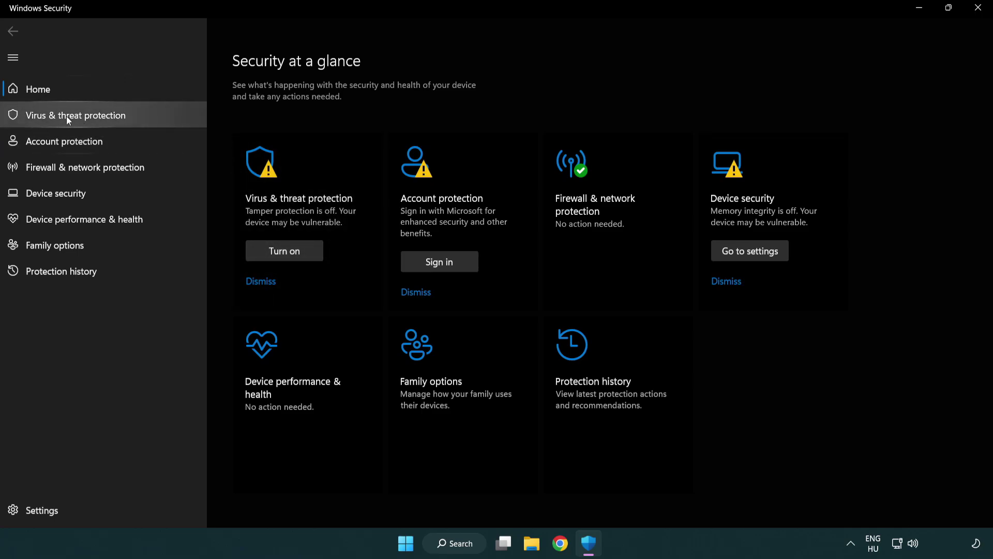
# Go to Virus & threat protection settings and open Add or remove exclusions
pyautogui.click(151, 119)
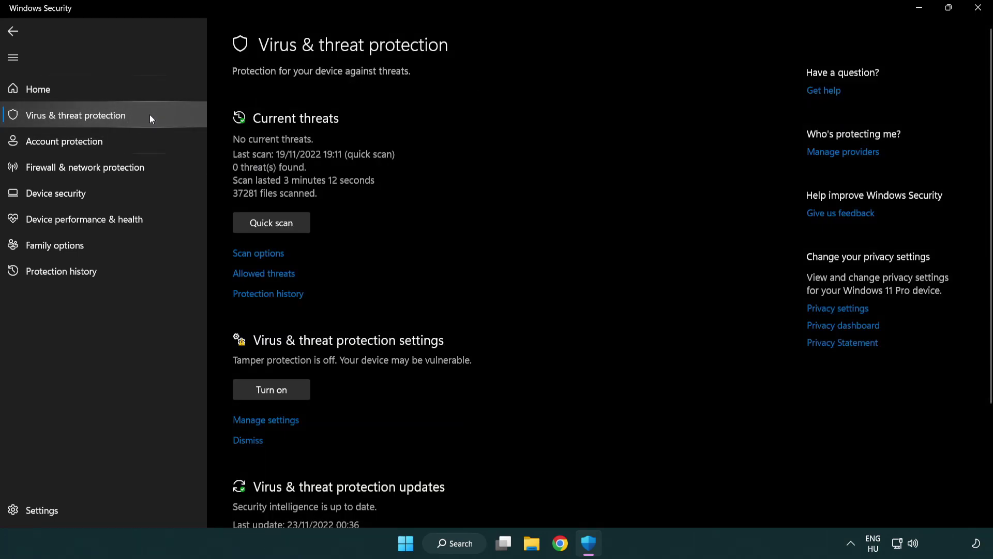
pyautogui.scroll(-2, 288, 217)
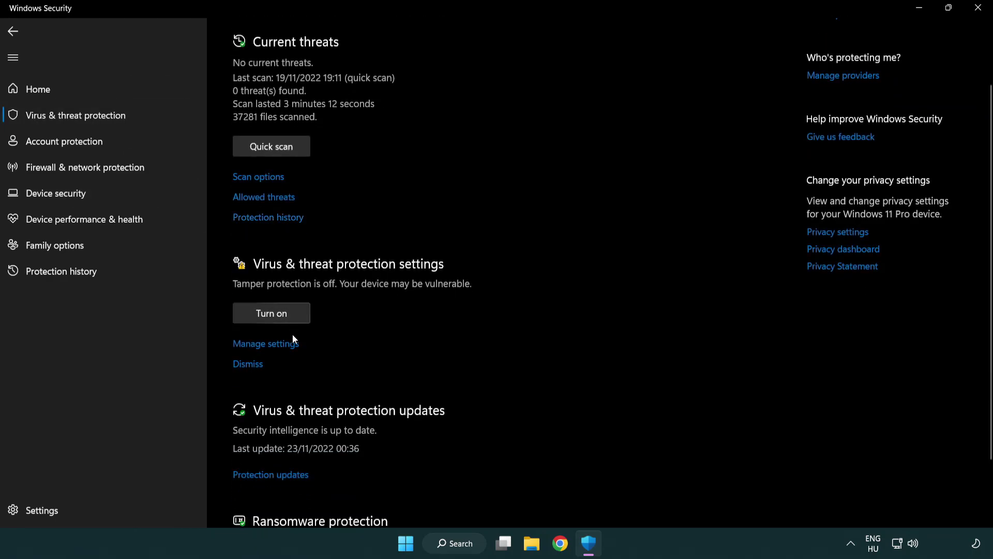
pyautogui.click(264, 344)
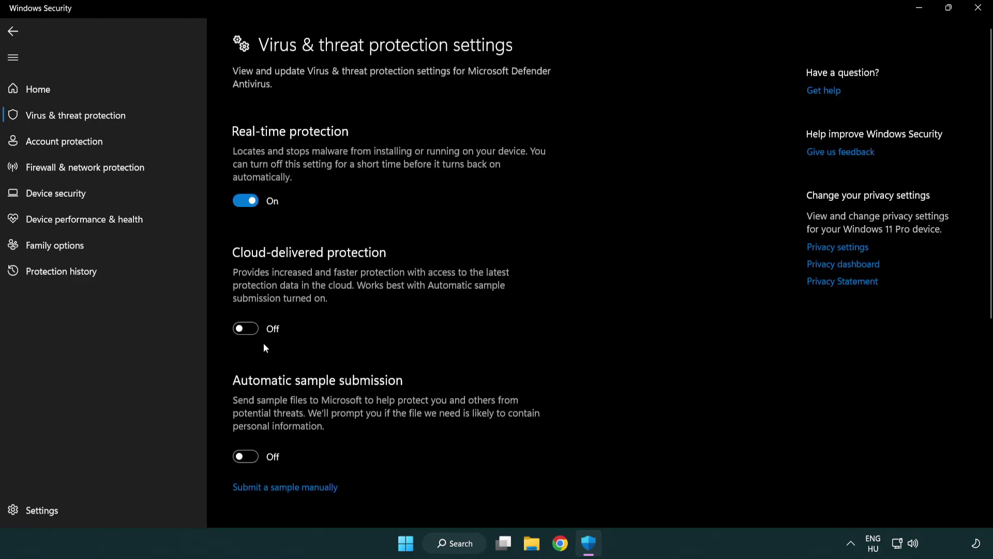
pyautogui.scroll(-8, 265, 348)
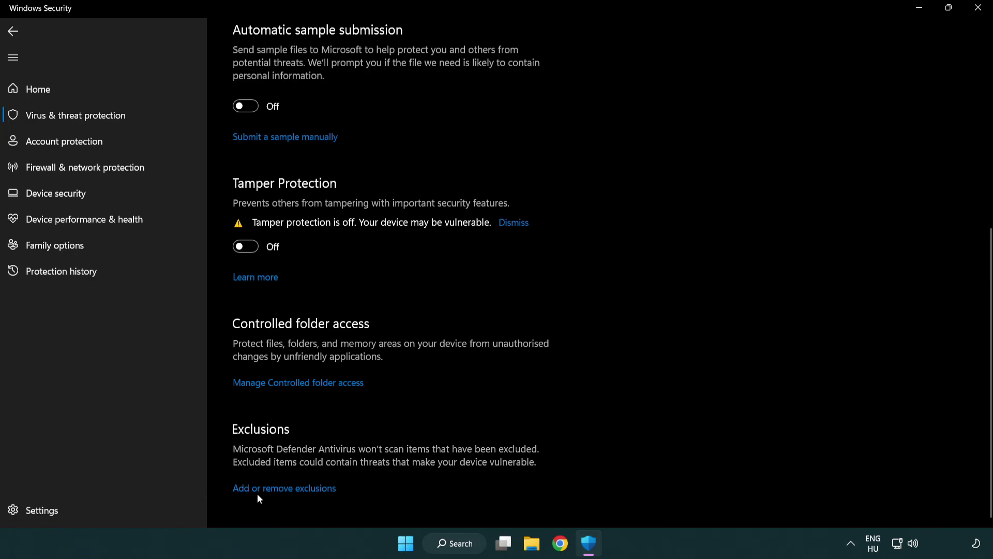
pyautogui.click(287, 492)
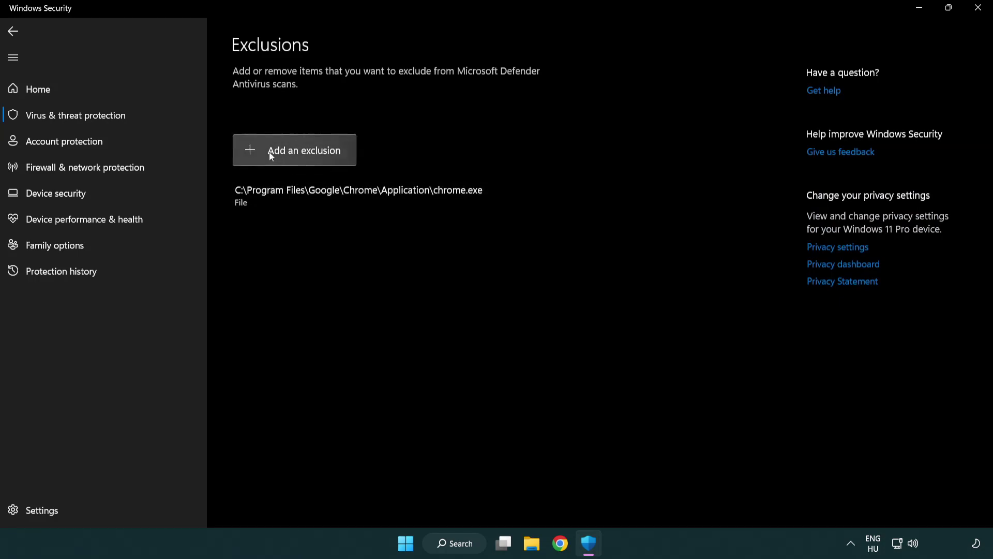
# Add a File exclusion for the shortcut in C:\Program Files (x86)\NOT WORKING APP
pyautogui.click(299, 155)
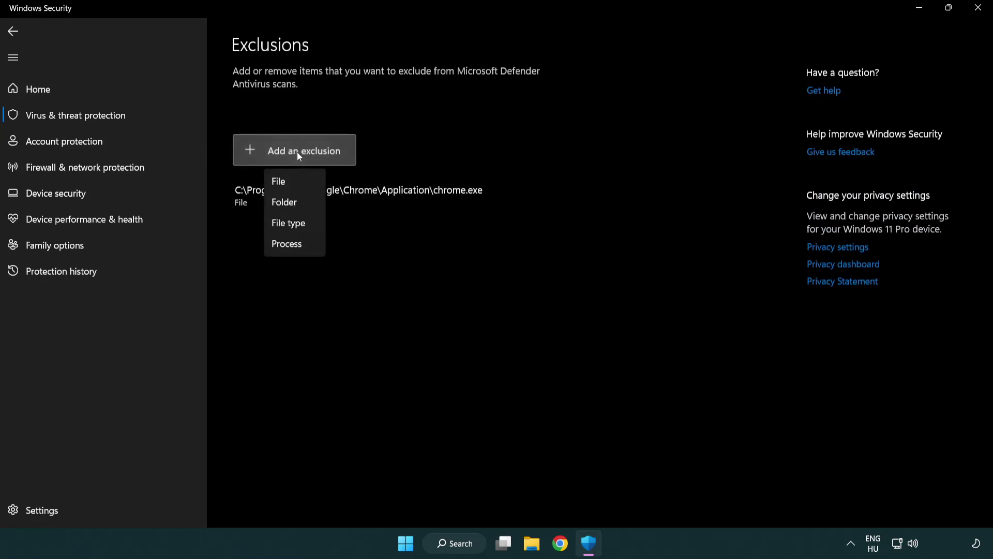
pyautogui.click(299, 182)
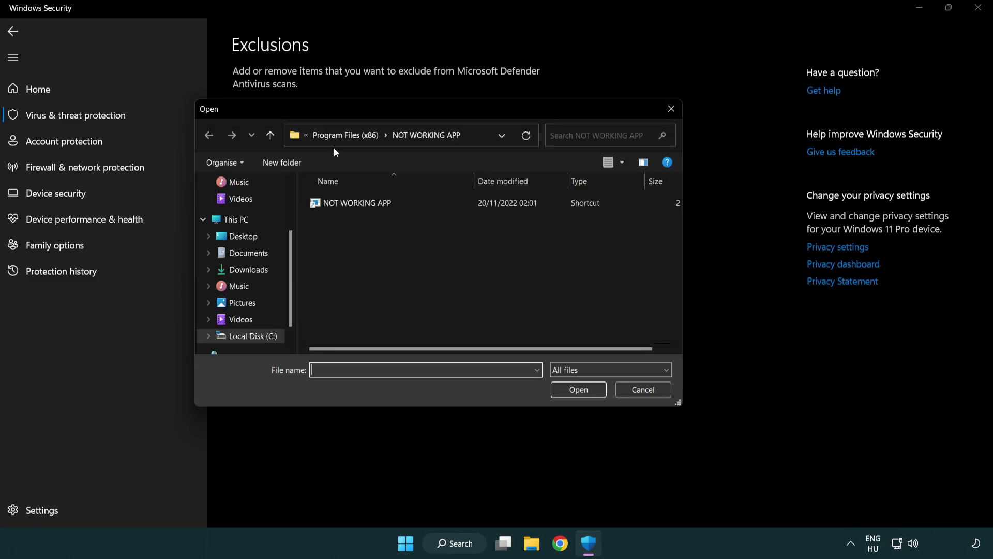
pyautogui.click(337, 138)
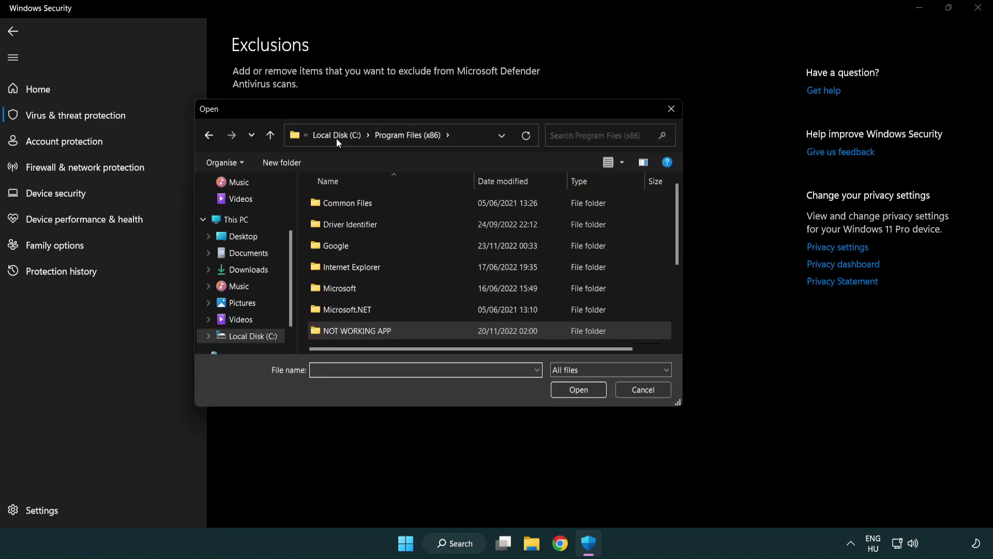
pyautogui.click(337, 138)
pyautogui.click(335, 137)
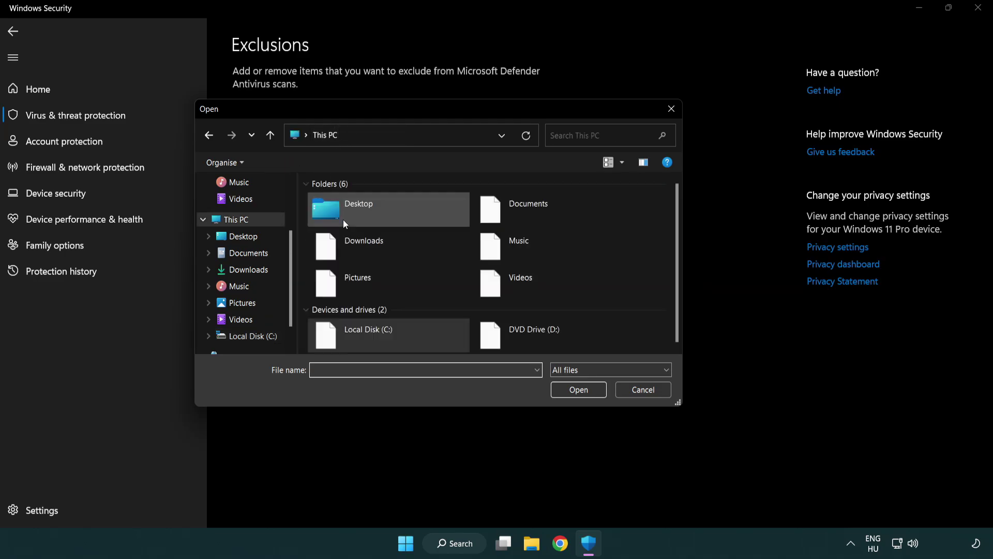
pyautogui.doubleClick(368, 330)
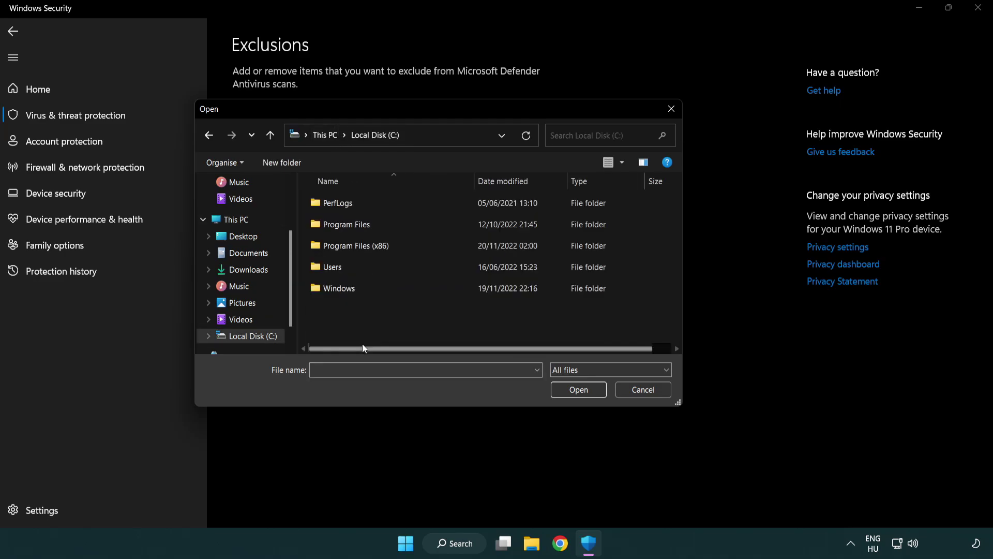
pyautogui.doubleClick(365, 248)
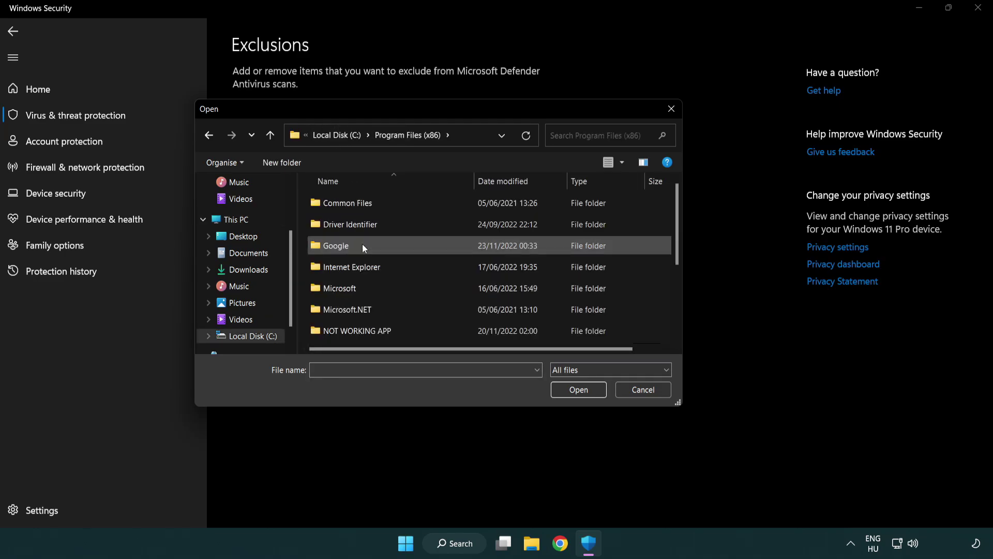
pyautogui.doubleClick(370, 332)
pyautogui.click(349, 202)
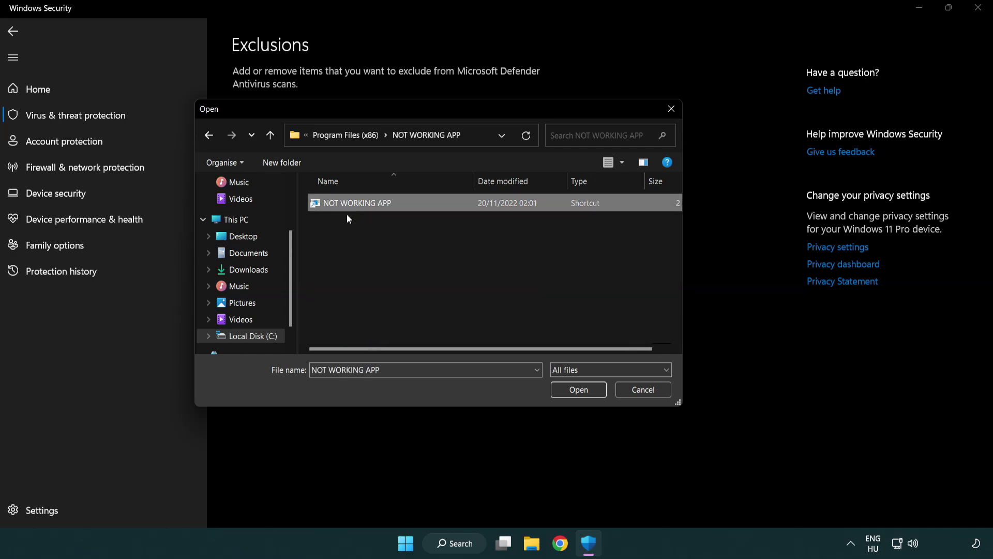
pyautogui.click(578, 394)
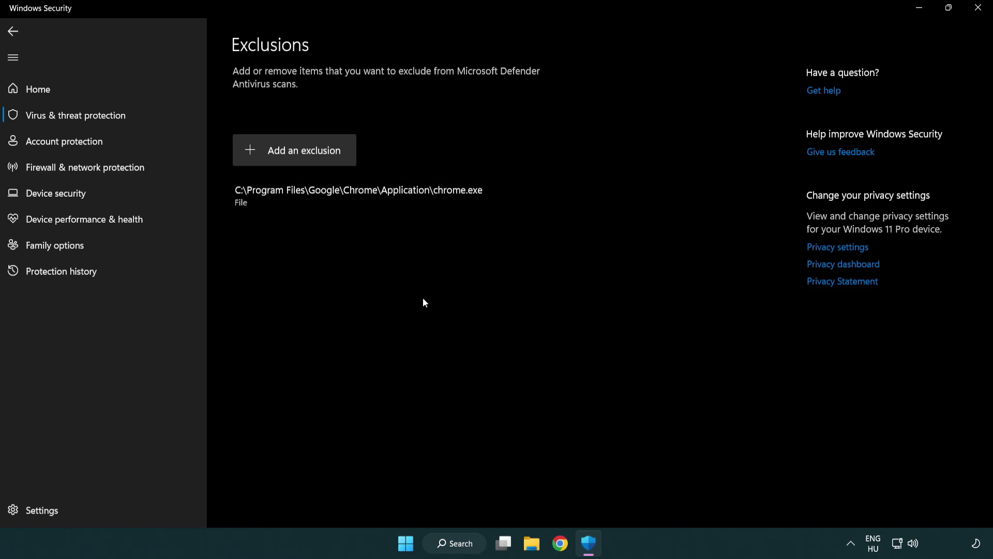
# Close Windows Security and show the Start menu's Sleep, Shut down and Restart options
pyautogui.click(978, 13)
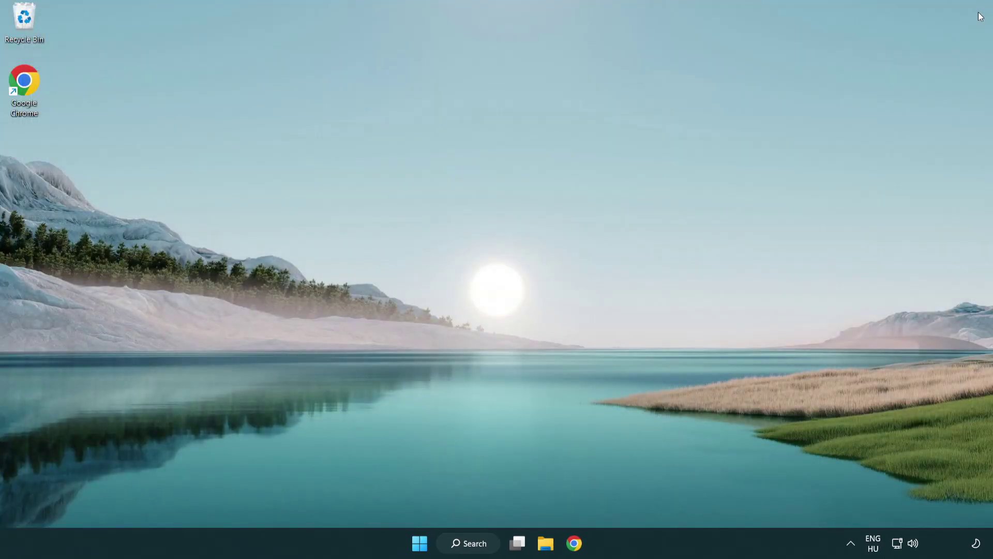
pyautogui.click(420, 544)
pyautogui.click(662, 498)
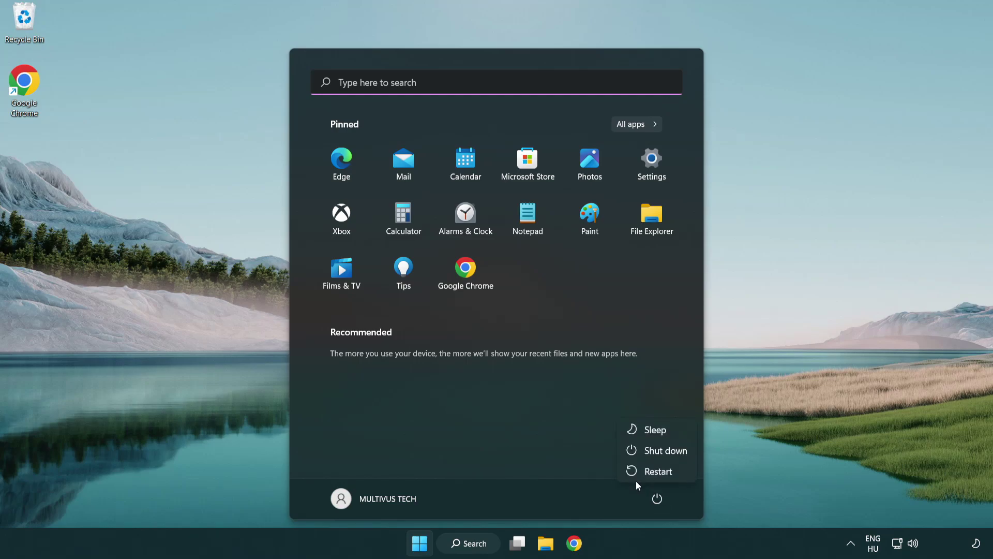